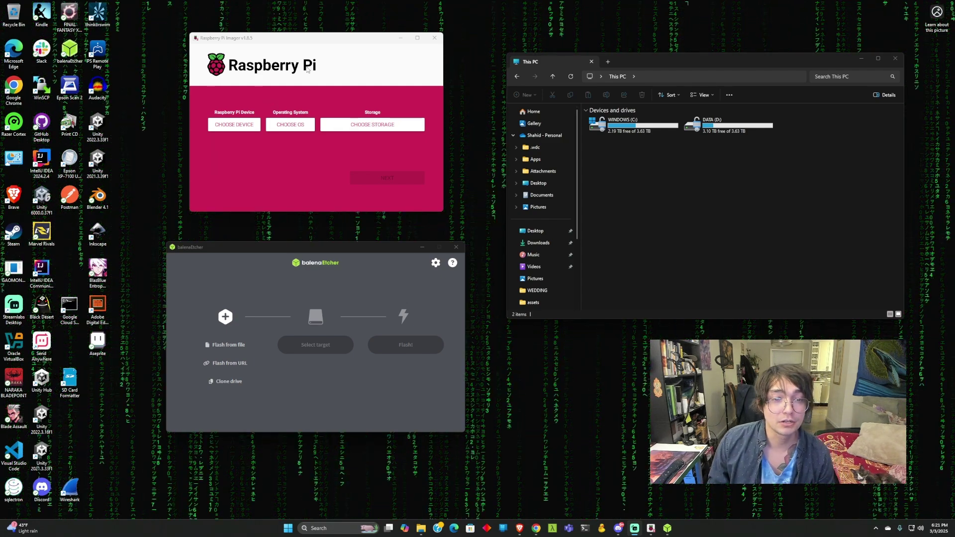
Glance at the balenaEtcher download tab in Chrome, then return to the top of the Raspberry Pi OS software page
left_click(323, 258)
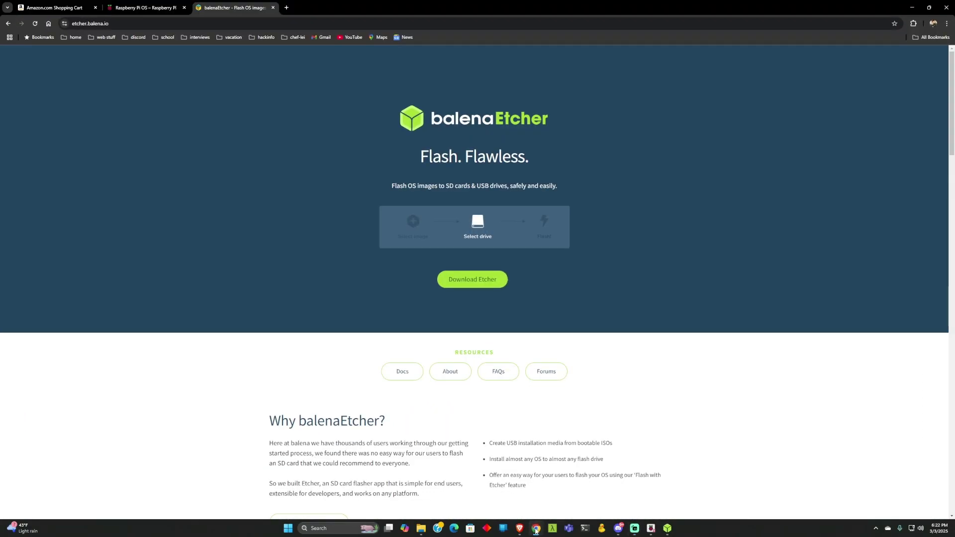
left_click(168, 10)
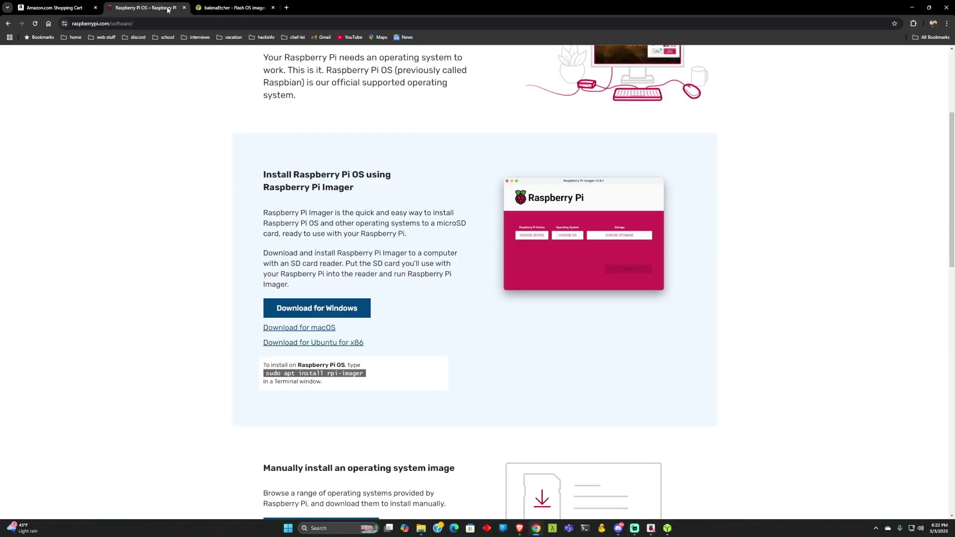
scroll(335, 251, "up", 4)
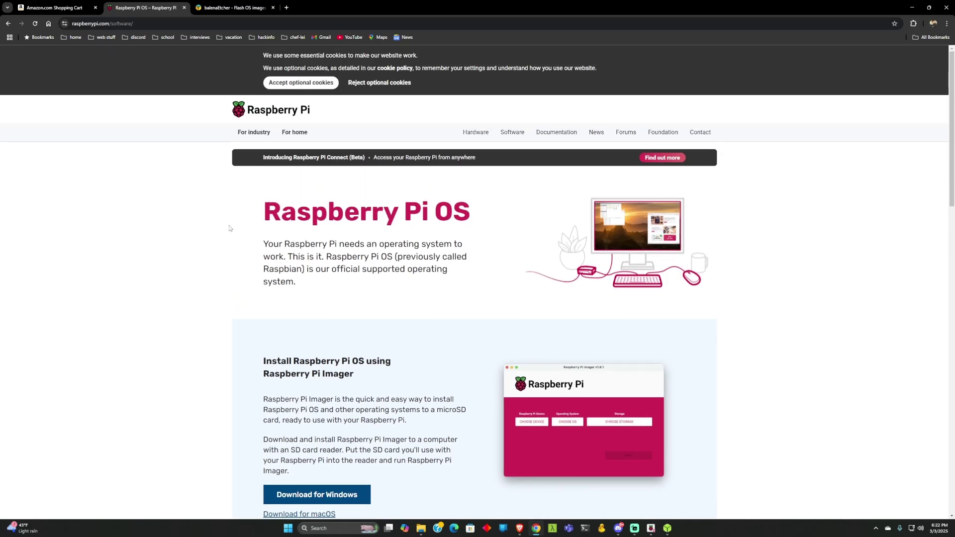
scroll(229, 228, "down", 1)
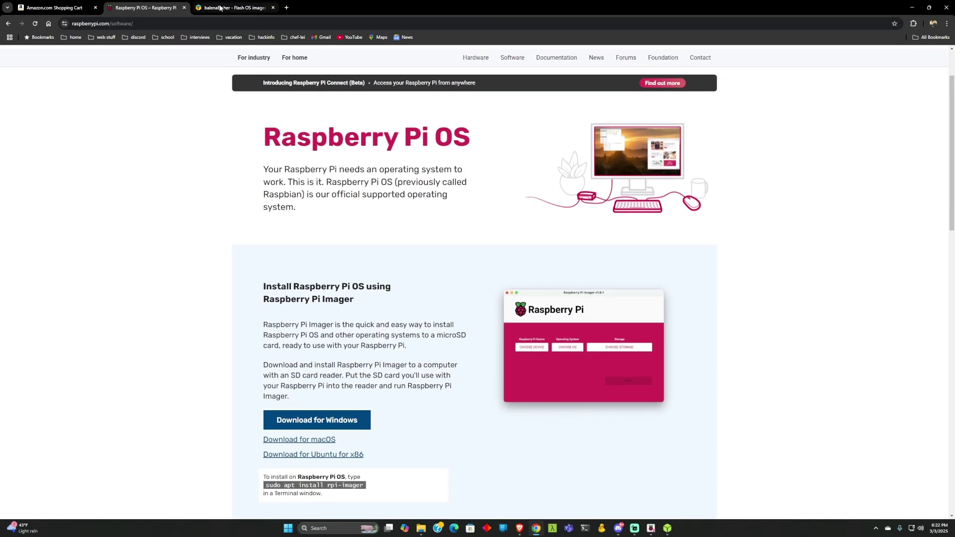
left_click(220, 8)
left_click(147, 8)
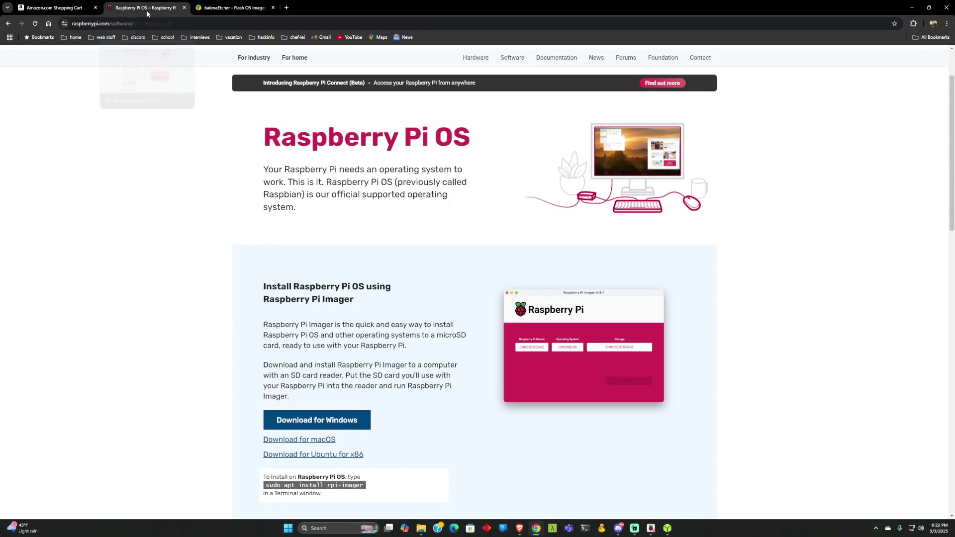
scroll(373, 213, "down", 1)
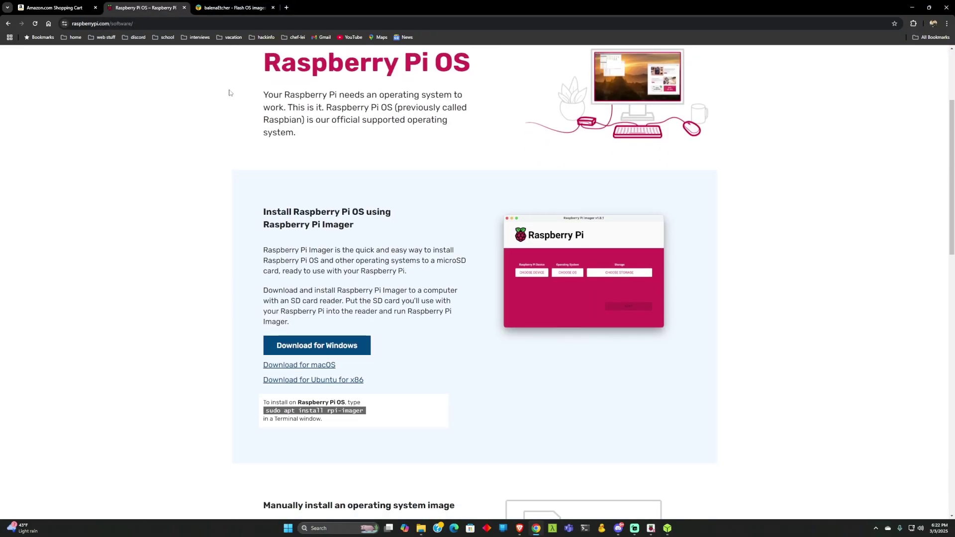
scroll(403, 75, "up", 3)
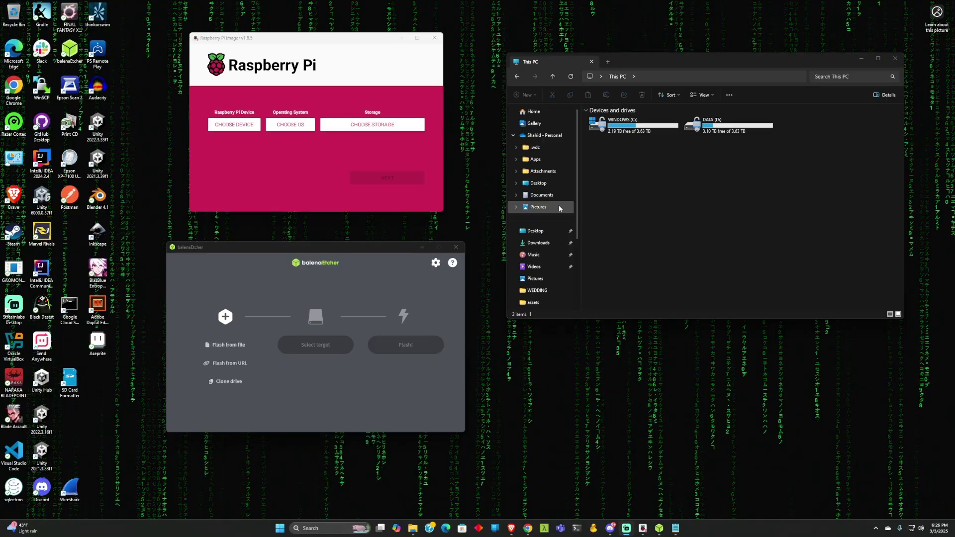
List the 57 files on the card's BOOT (E:) drive; Removable Disk (G:) only prompts for a disk
scroll(549, 202, "down", 1)
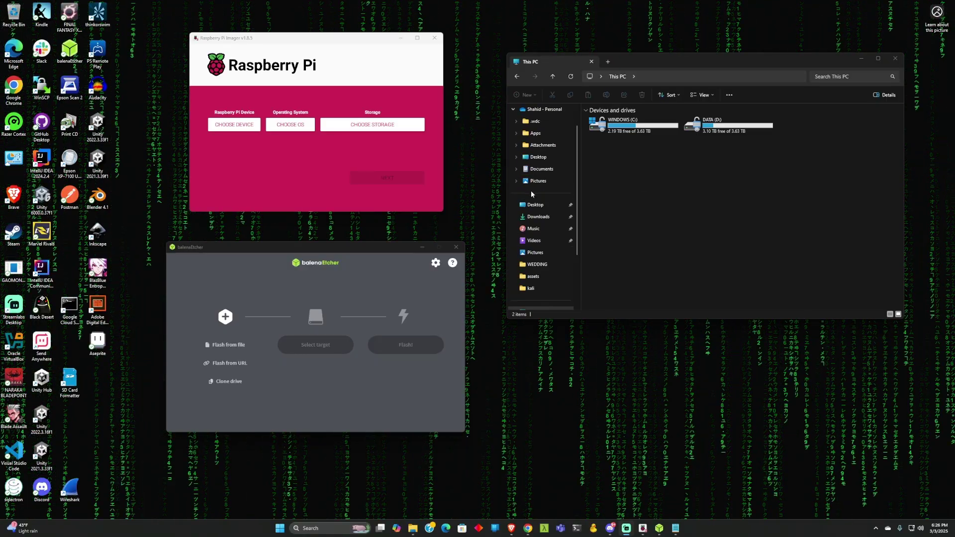
scroll(546, 198, "down", 3)
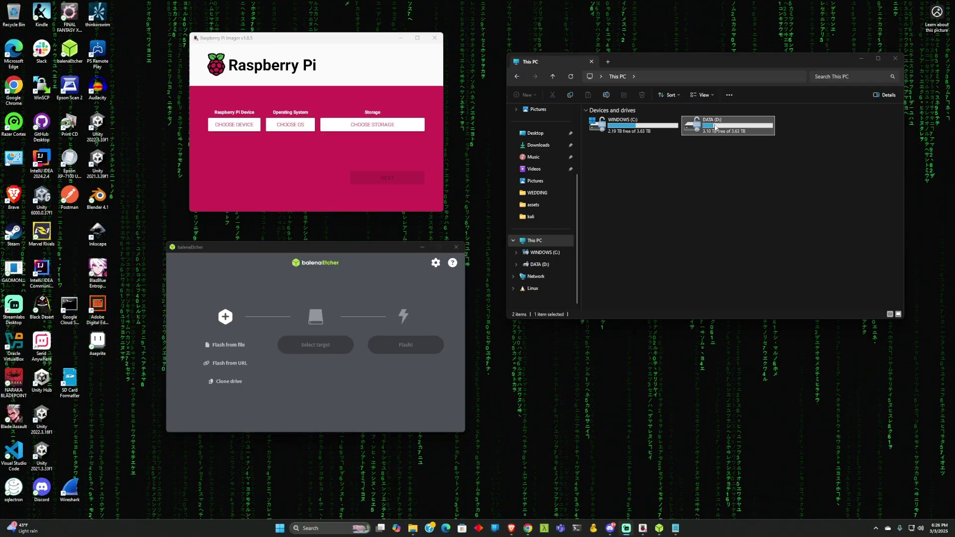
left_click(621, 129)
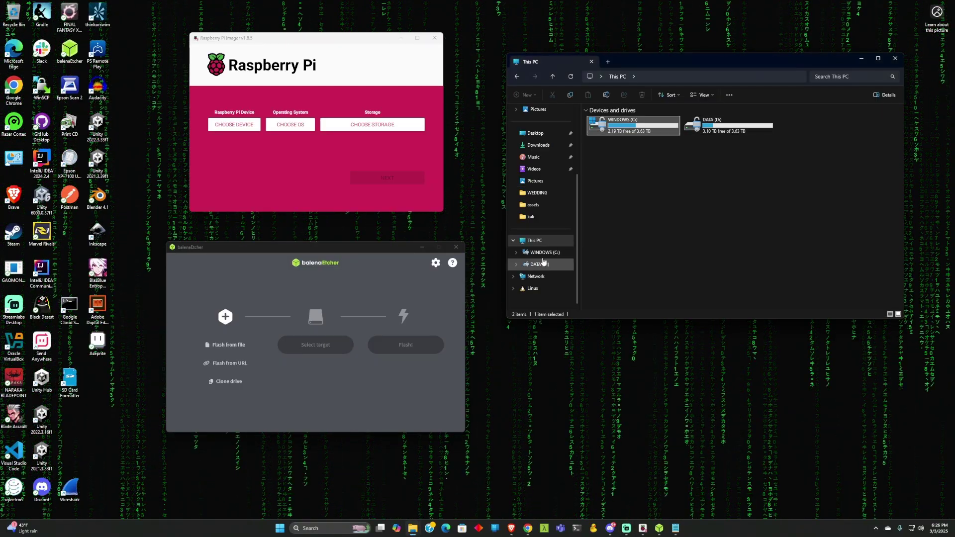
left_click(788, 132)
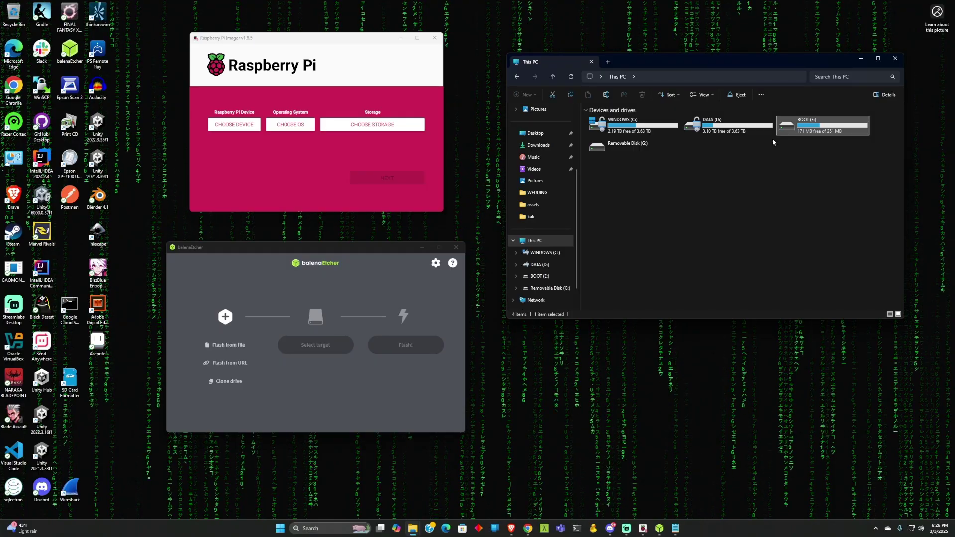
scroll(557, 225, "down", 1)
left_click(543, 253)
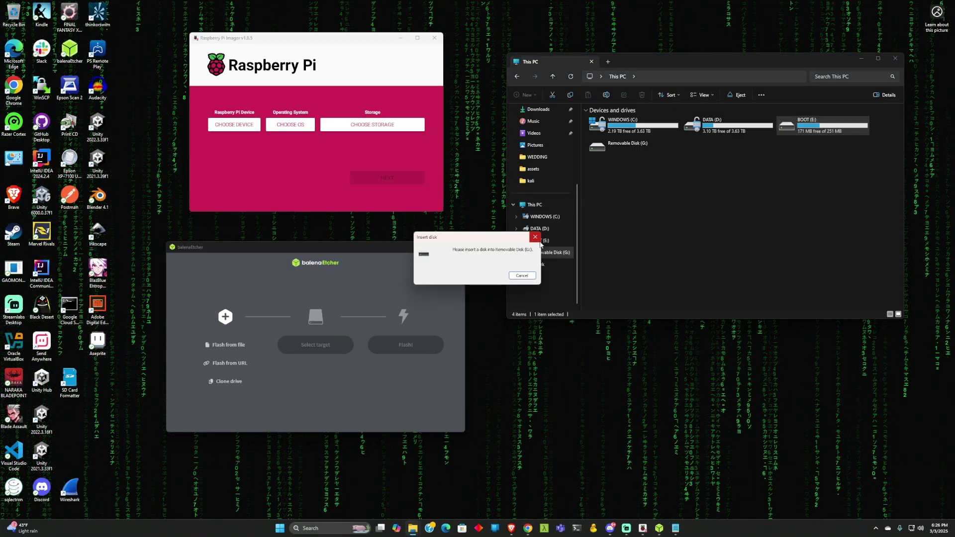
key("Escape")
left_click(540, 244)
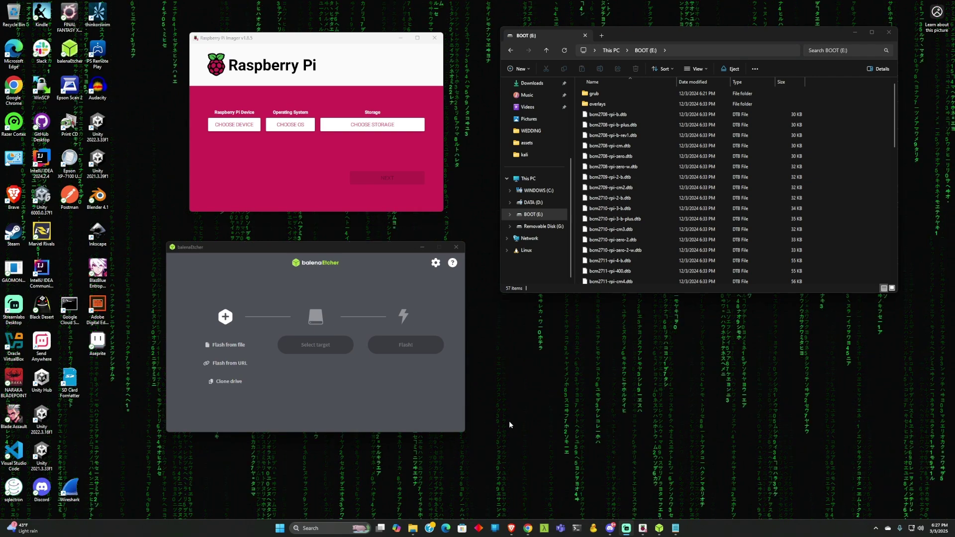
left_click(532, 229)
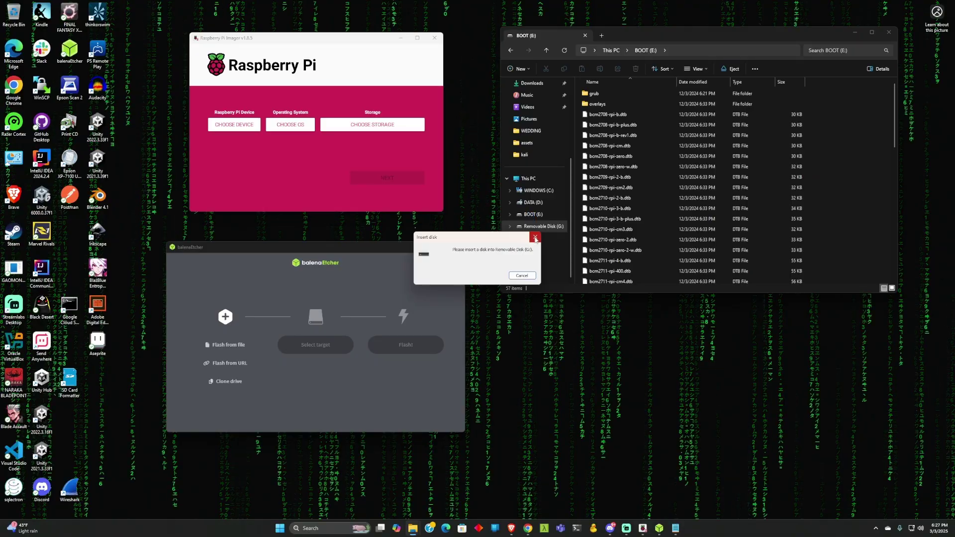
Launch Disk Management by searching 'disk manager' and enlarge its window to show all disks
left_click(529, 246)
left_click(319, 527)
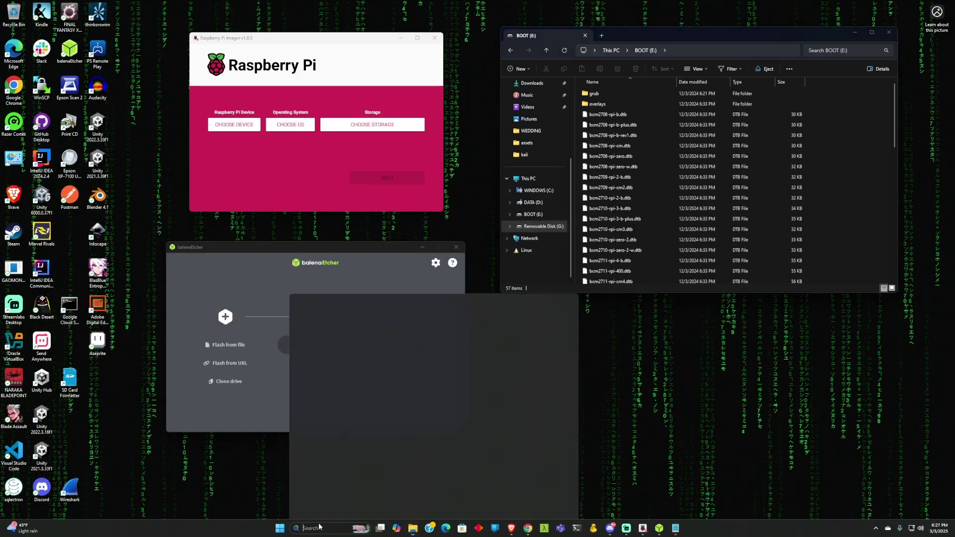
type("disk")
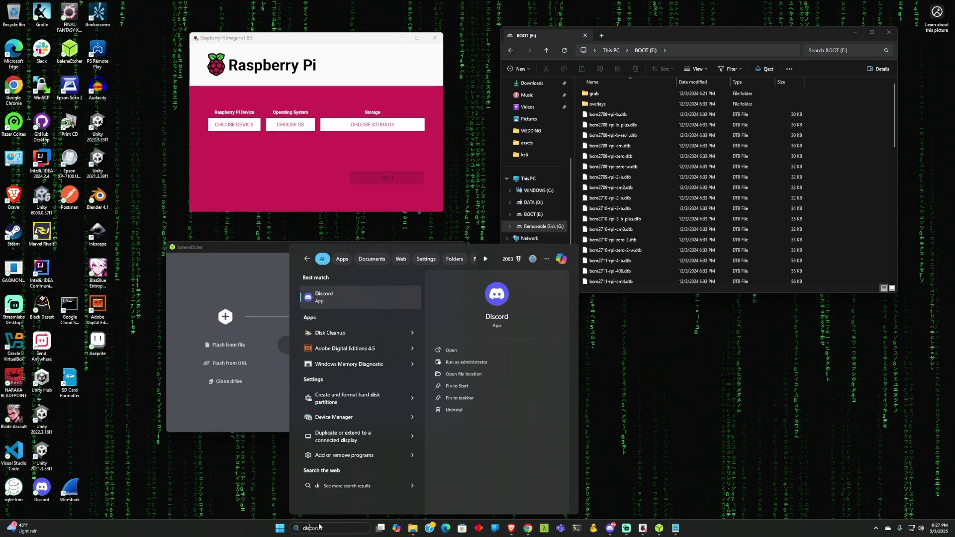
type(" man")
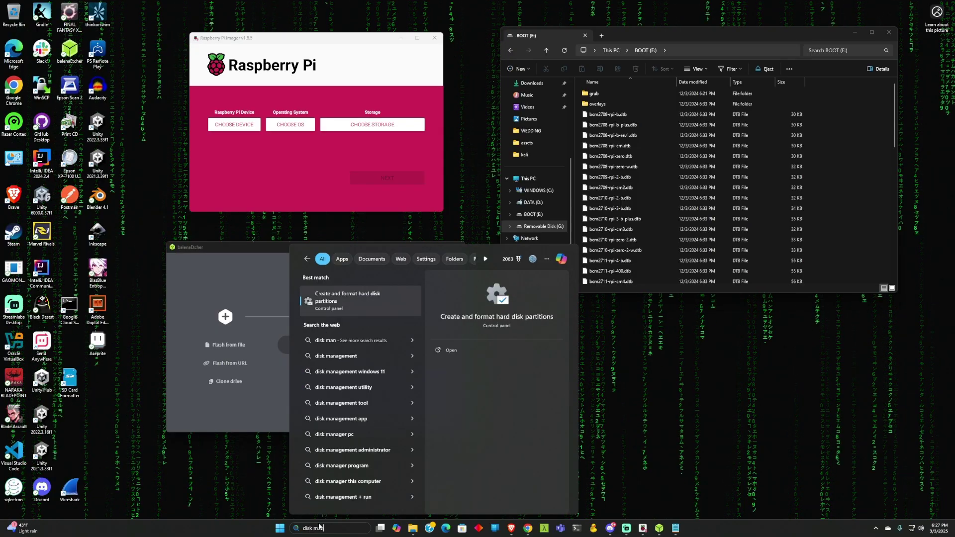
type("ager")
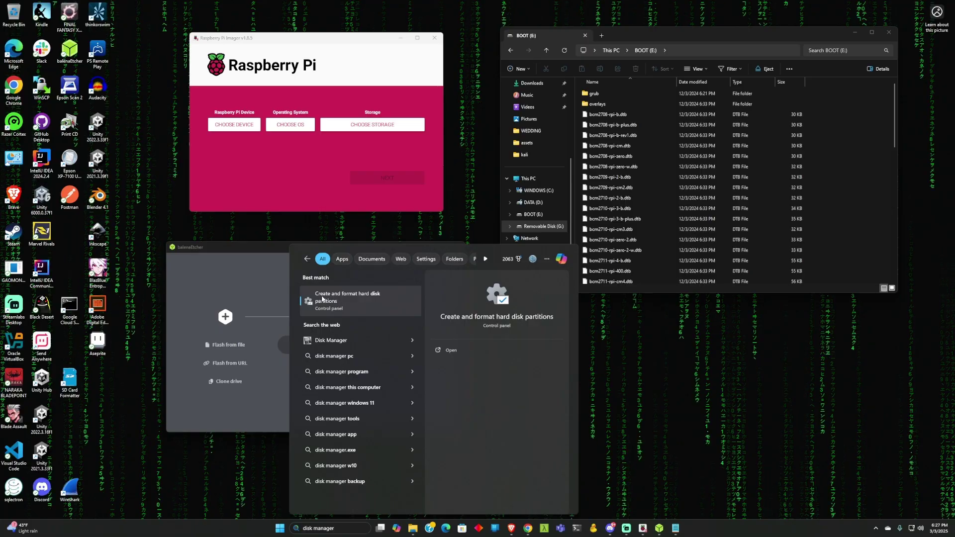
left_click(354, 297)
left_click_drag(193, 43, 516, 137)
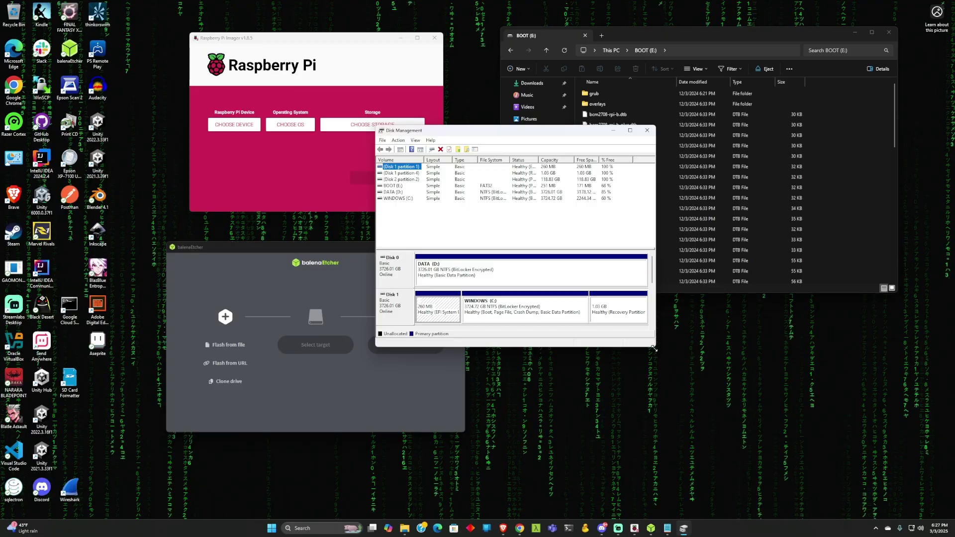
left_click_drag(655, 347, 728, 436)
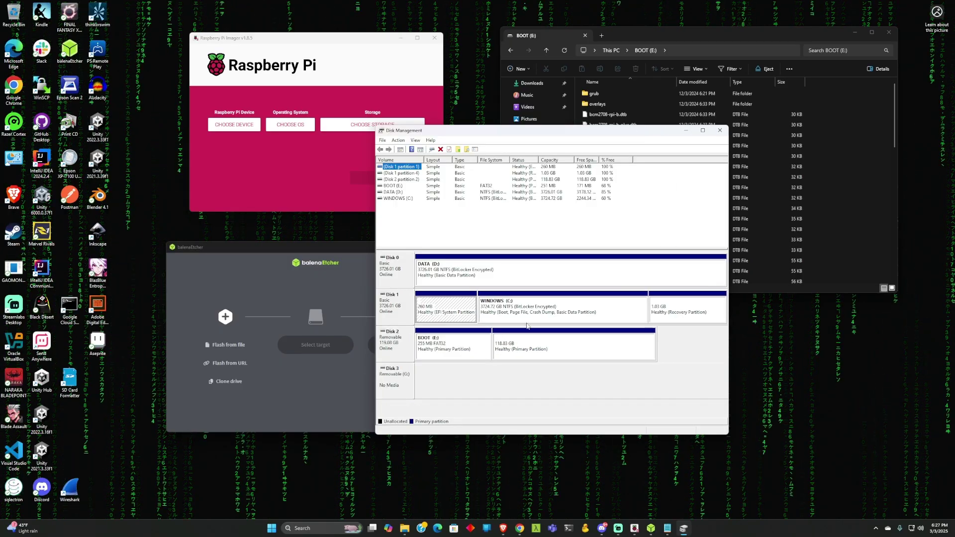
Inspect DATA (D:), WINDOWS (C:), and Disk 2's BOOT (E:) and 118.83 GB partitions
left_click(499, 276)
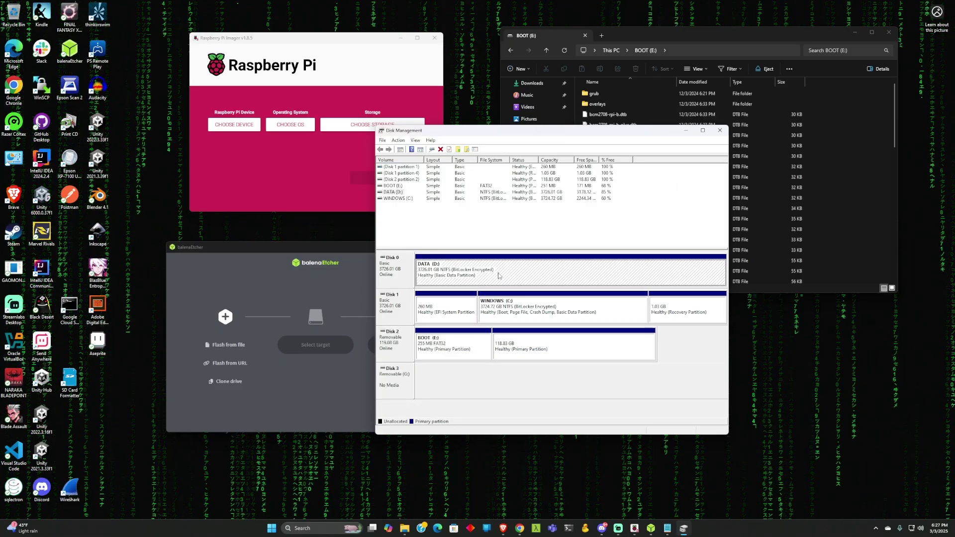
left_click(529, 306)
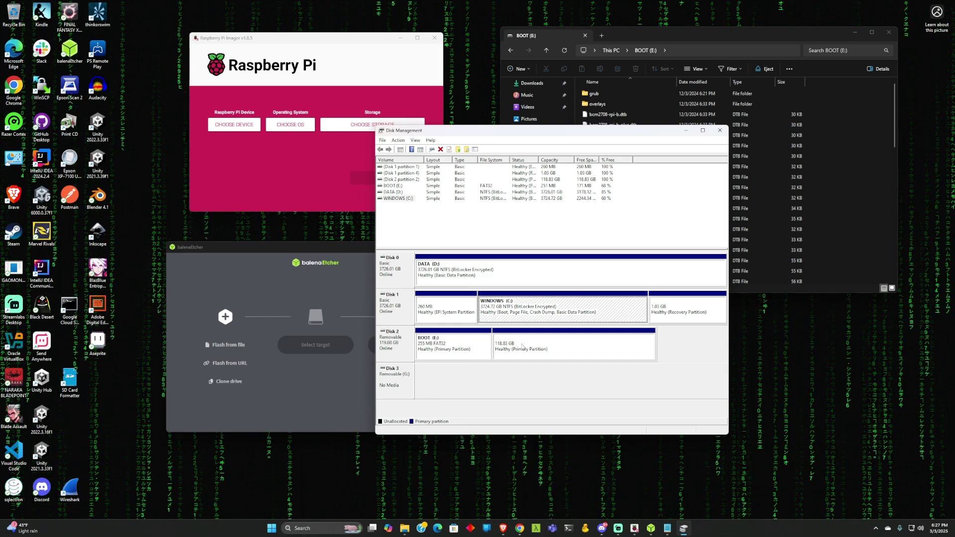
left_click(522, 346)
left_click(468, 348)
left_click(517, 344)
left_click(461, 349)
left_click(498, 351)
left_click(462, 349)
left_click(522, 351)
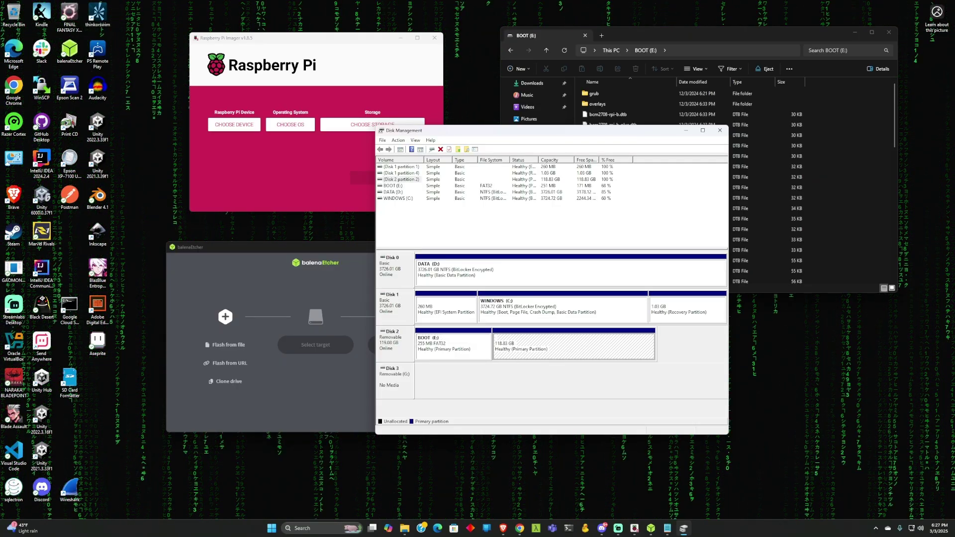
Compare the card's 255 MB BOOT (E:) and 118.83 GB partitions on Disk 2 repeatedly
left_click(717, 37)
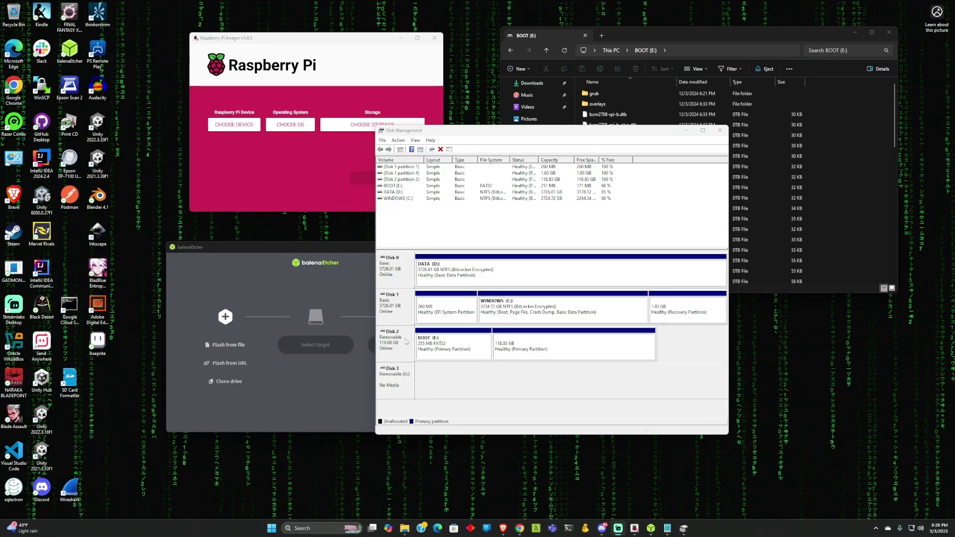
left_click(461, 350)
left_click(524, 351)
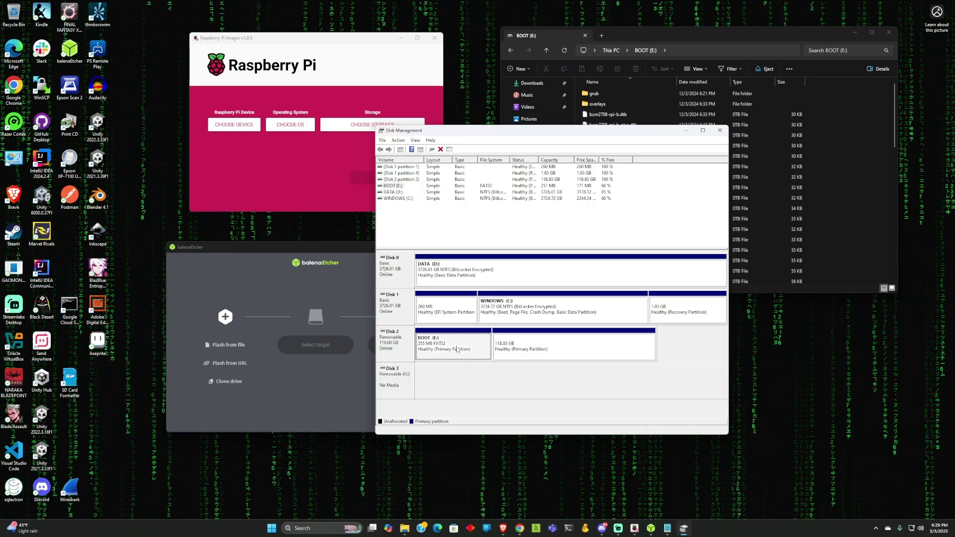
left_click(523, 349)
left_click(462, 348)
left_click(523, 349)
left_click(466, 350)
left_click(522, 349)
left_click(461, 351)
left_click(542, 347)
left_click(470, 351)
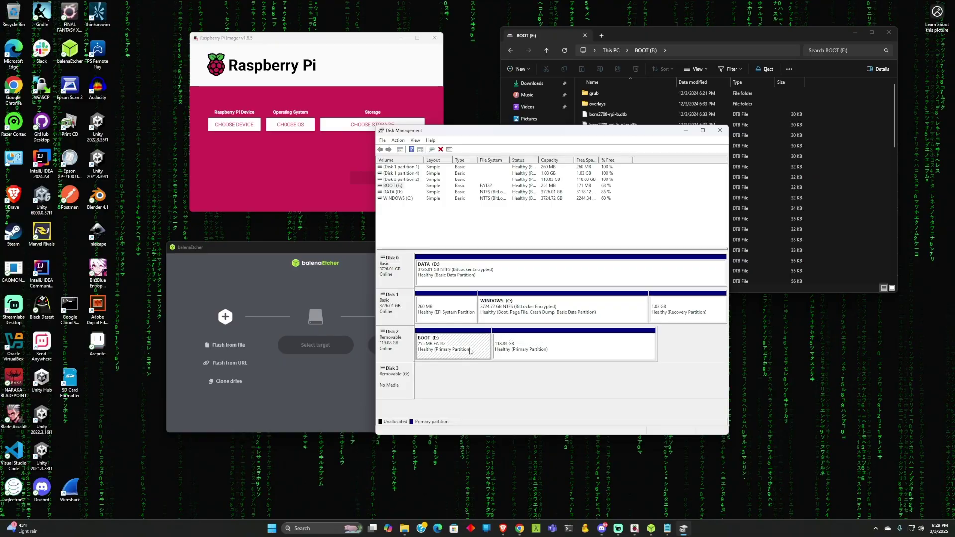
left_click(550, 349)
left_click(455, 349)
left_click(525, 347)
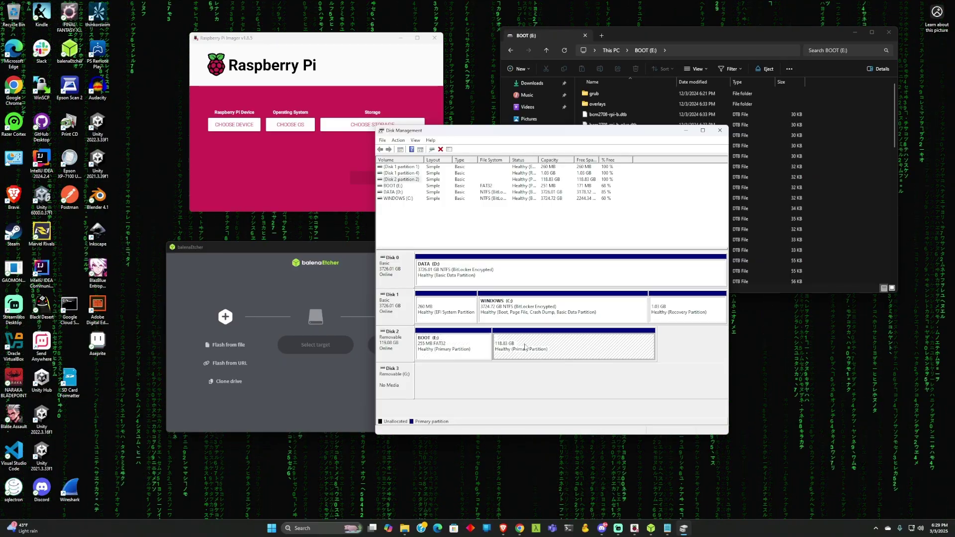
left_click(467, 342)
left_click(523, 345)
left_click(456, 344)
left_click(506, 346)
left_click(467, 347)
left_click(539, 349)
Delete the 118.83 GB volume and the BOOT (E:) volume on Disk 2, leaving 119.08 GB unallocated
right_click(529, 344)
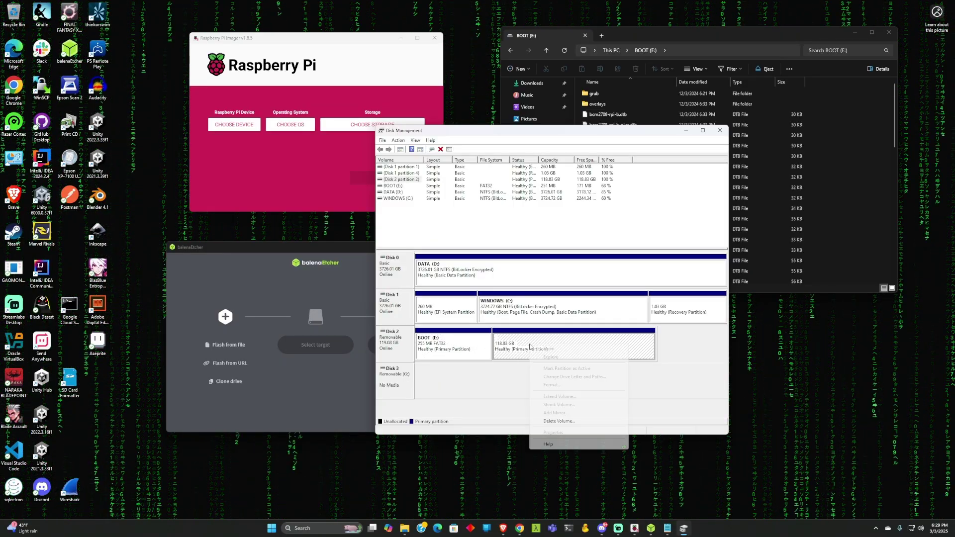
left_click(558, 421)
left_click(499, 292)
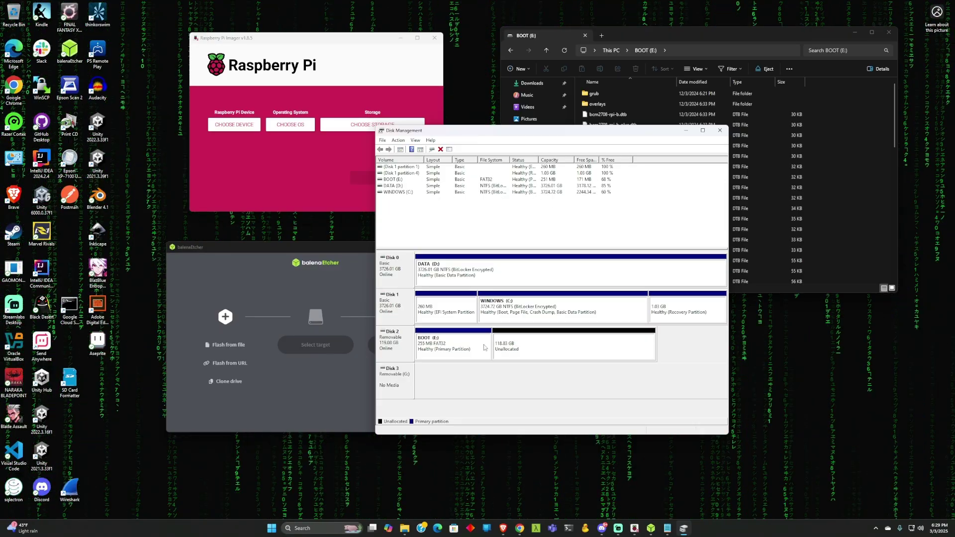
right_click(468, 350)
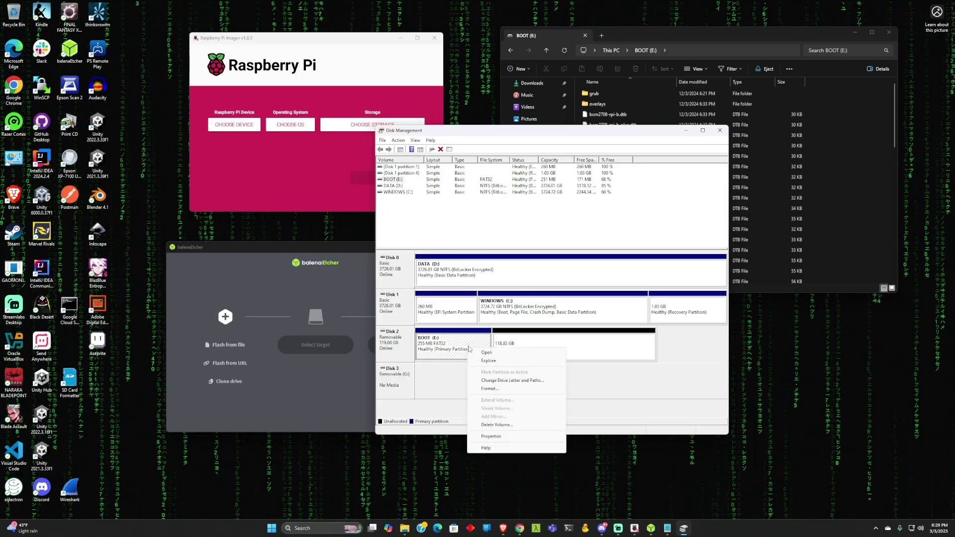
left_click(495, 426)
left_click(503, 289)
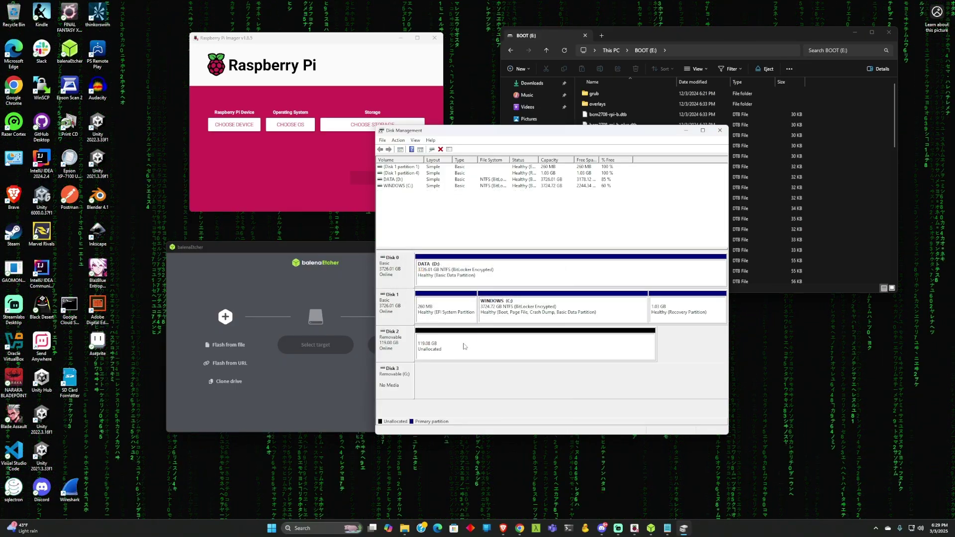
left_click(445, 349)
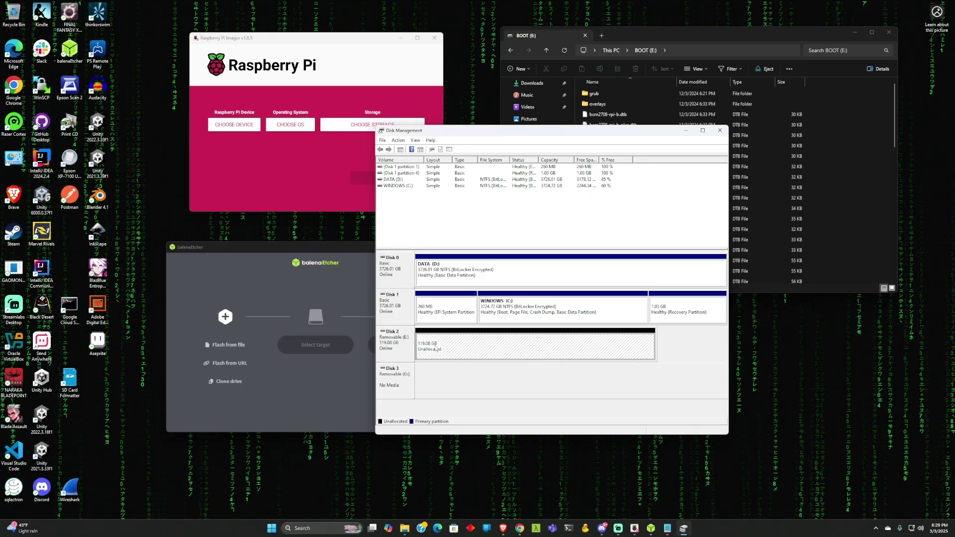
Start a New Simple Volume on the unallocated space, keeping 121940 MB and assigning drive letter Z
right_click(467, 348)
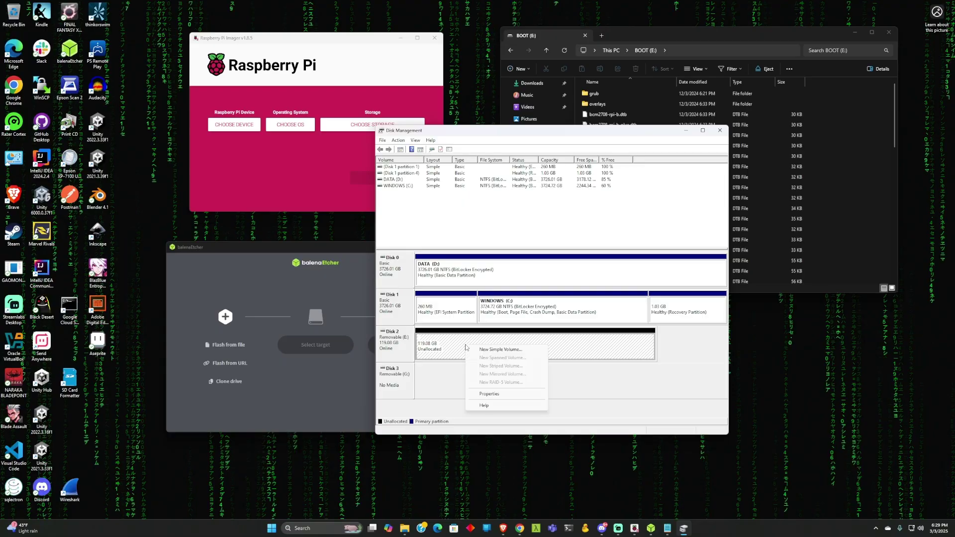
left_click(491, 350)
left_click(515, 301)
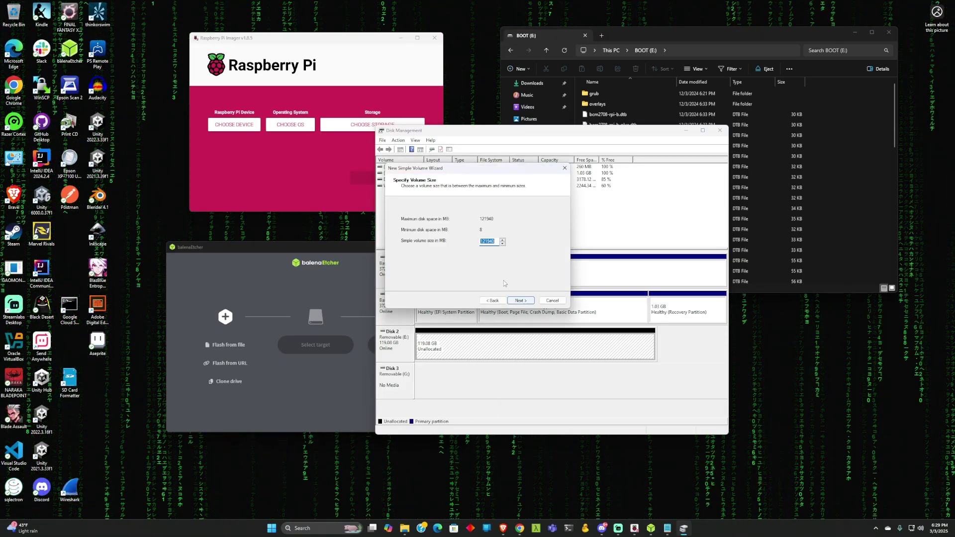
left_click(522, 302)
left_click(511, 223)
left_click(509, 328)
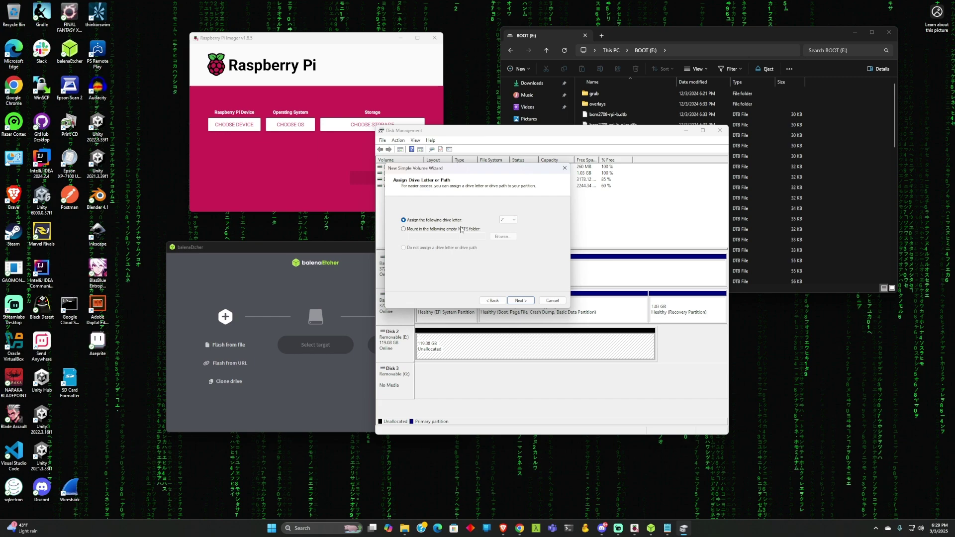
left_click(518, 301)
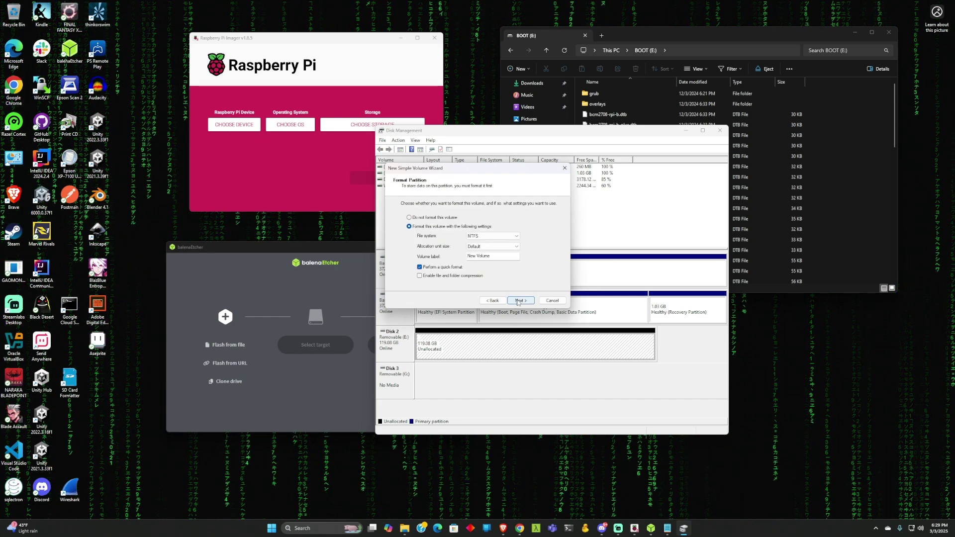
Set the volume's file system to exFAT and complete the wizard
left_click(483, 237)
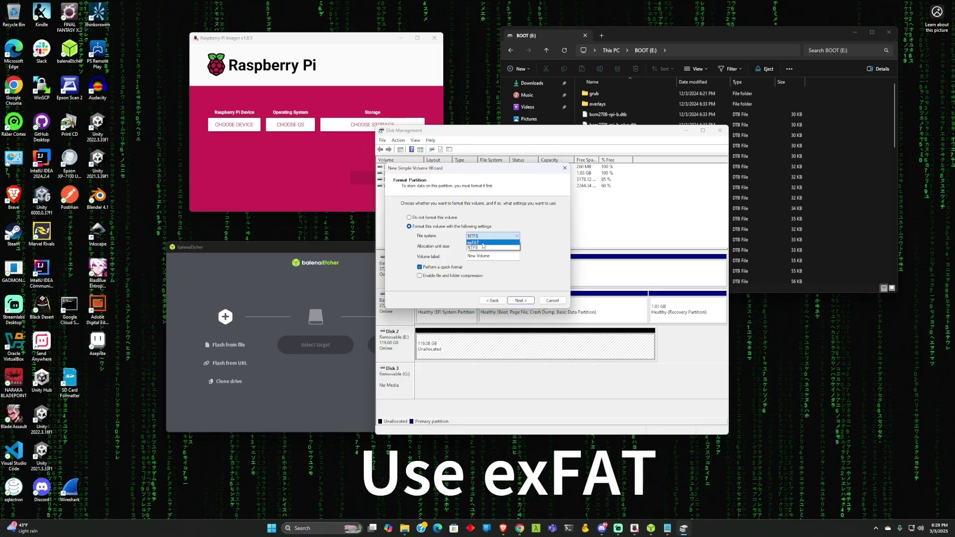
left_click(479, 243)
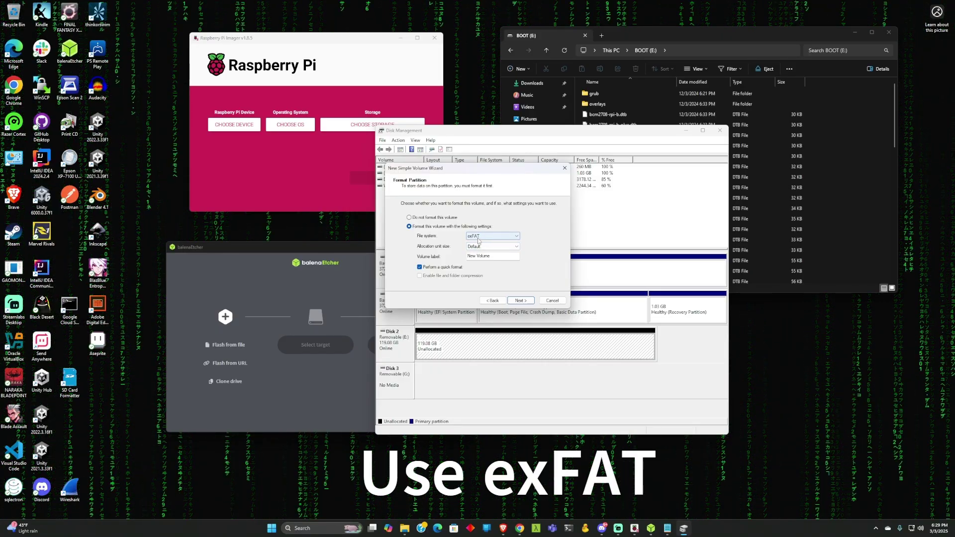
left_click(479, 241)
left_click(481, 250)
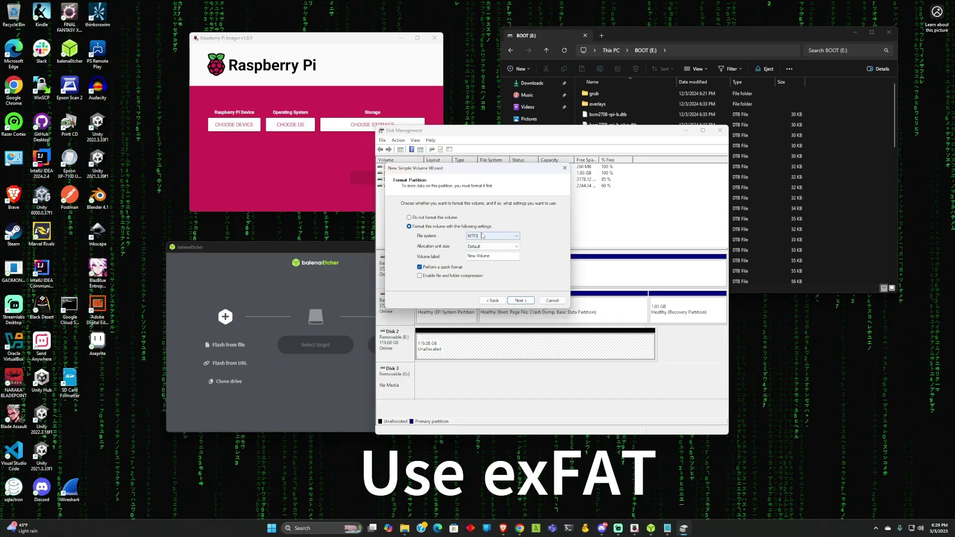
left_click(482, 235)
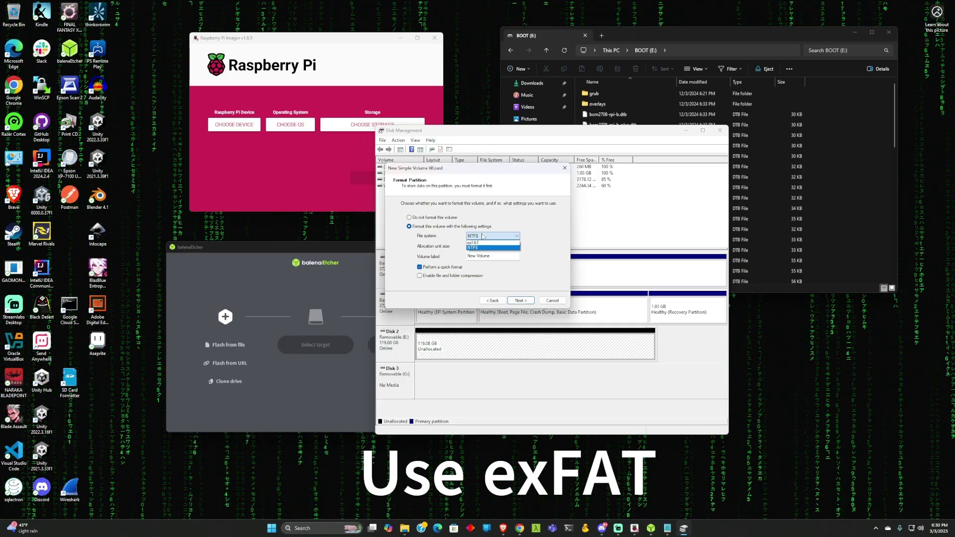
left_click(483, 242)
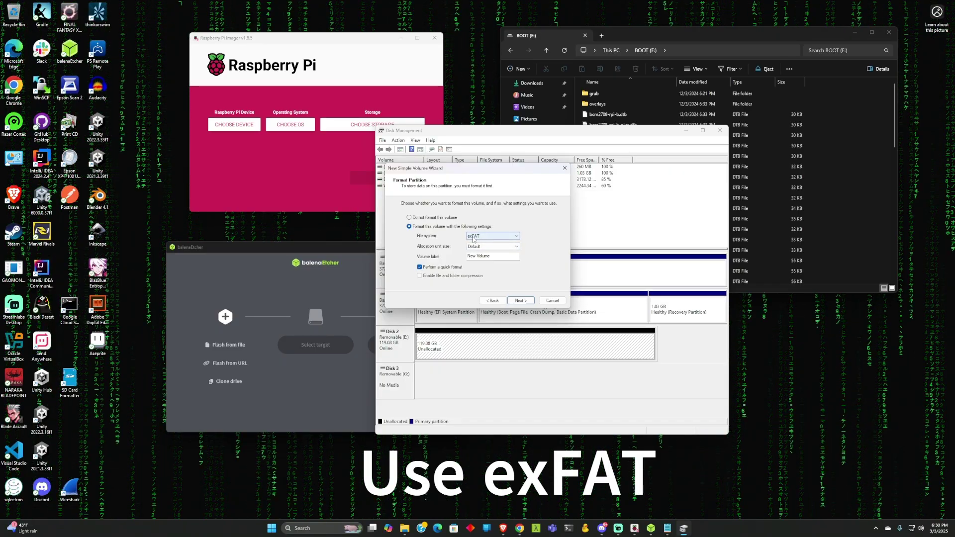
left_click(479, 237)
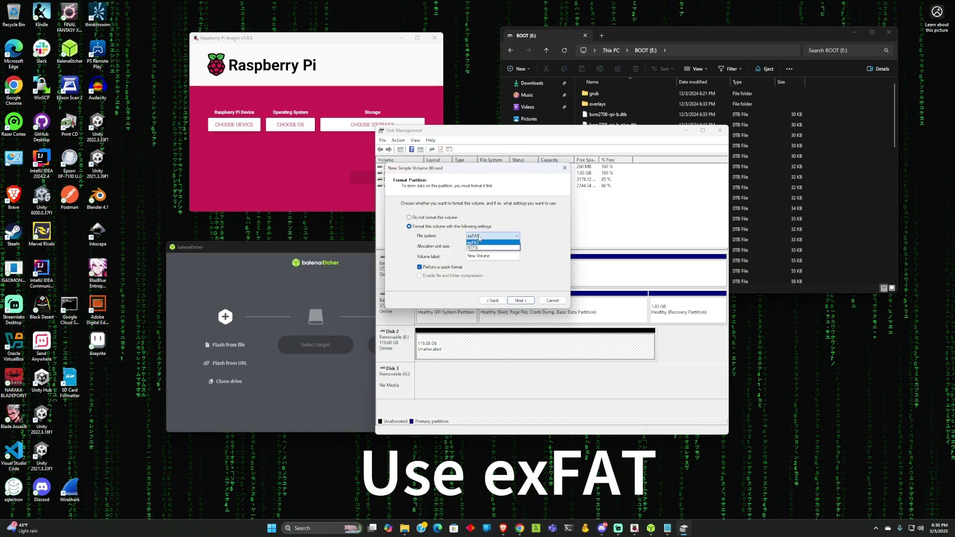
left_click(485, 242)
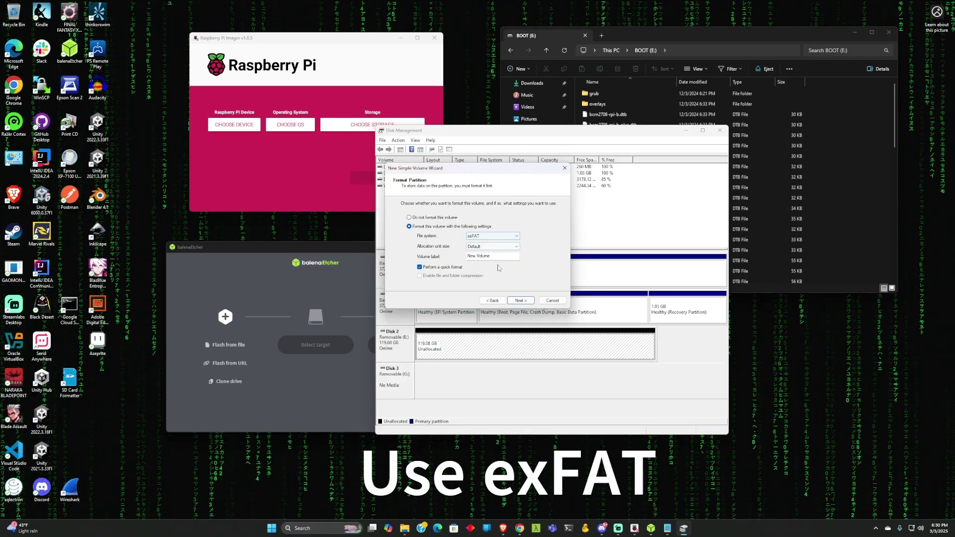
left_click(520, 300)
left_click(520, 301)
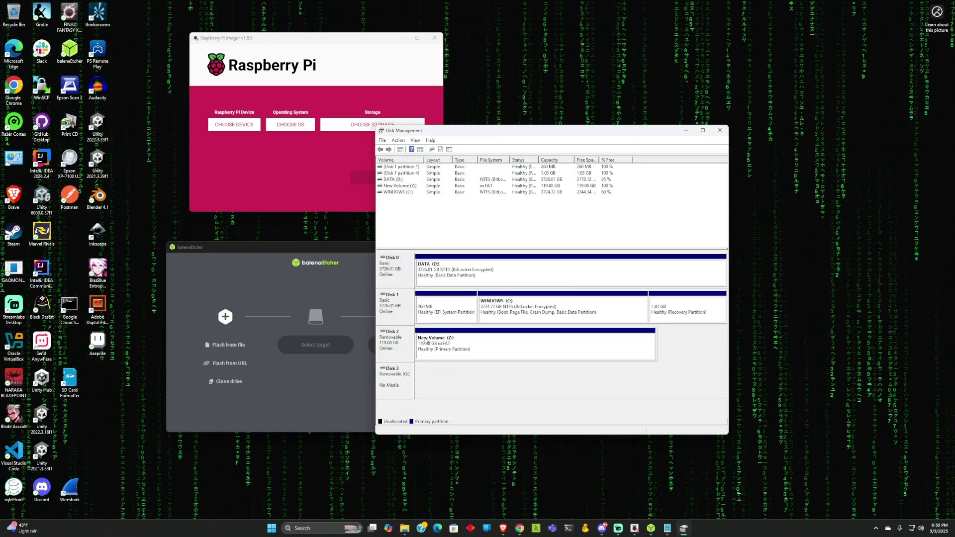
Check the new Z: volume, then move Disk Management aside and reposition the Imager and Etcher windows
left_click(481, 336)
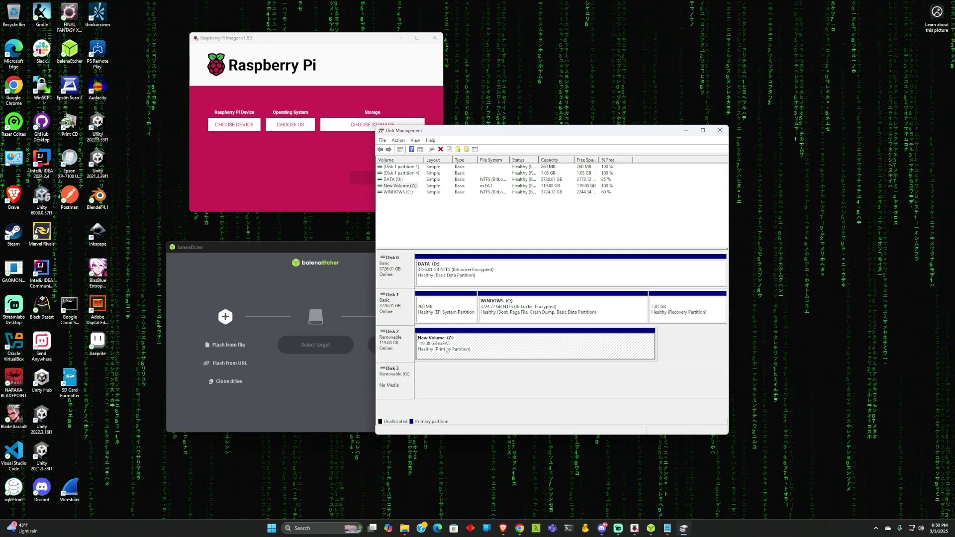
left_click_drag(562, 130, 700, 63)
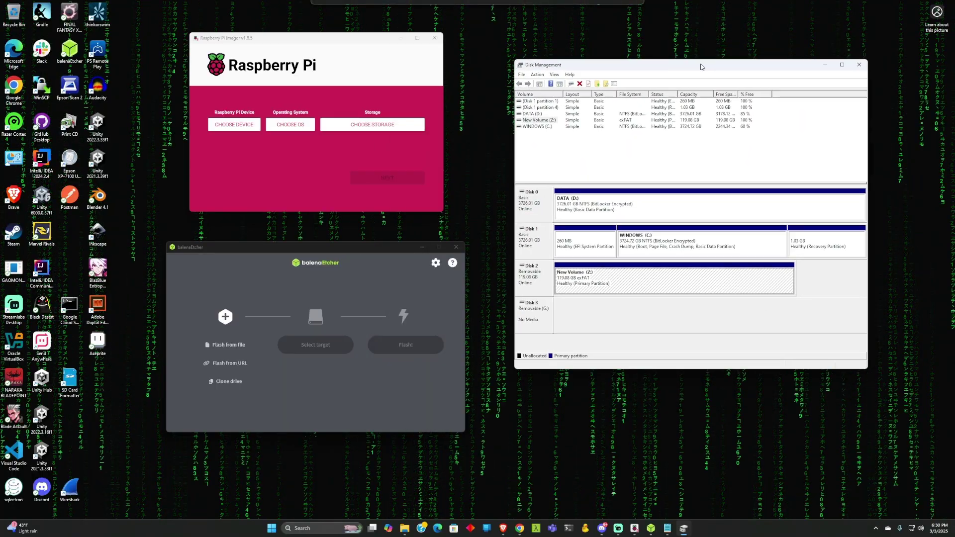
left_click(362, 41)
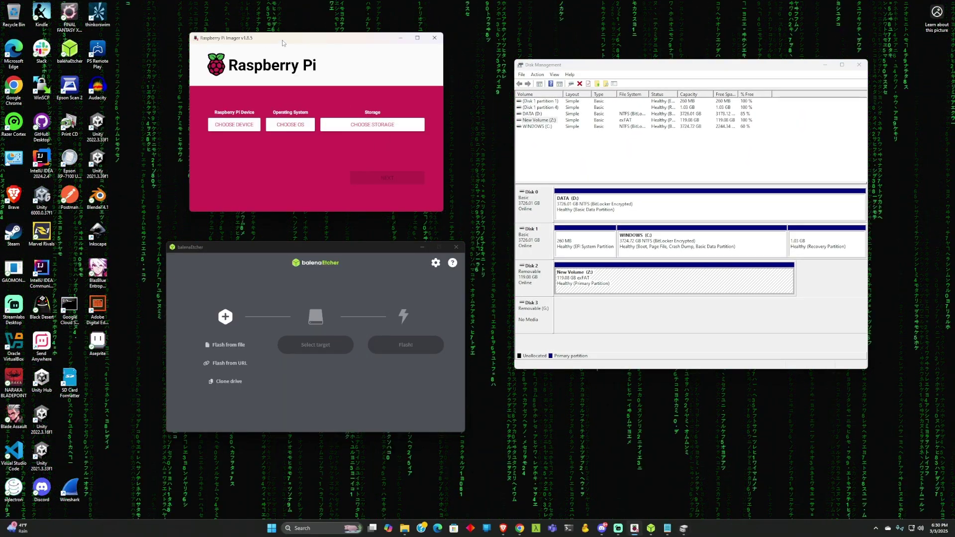
mouse_move(280, 44)
left_mouse_down()
mouse_move(267, 46)
mouse_move(283, 53)
left_mouse_up()
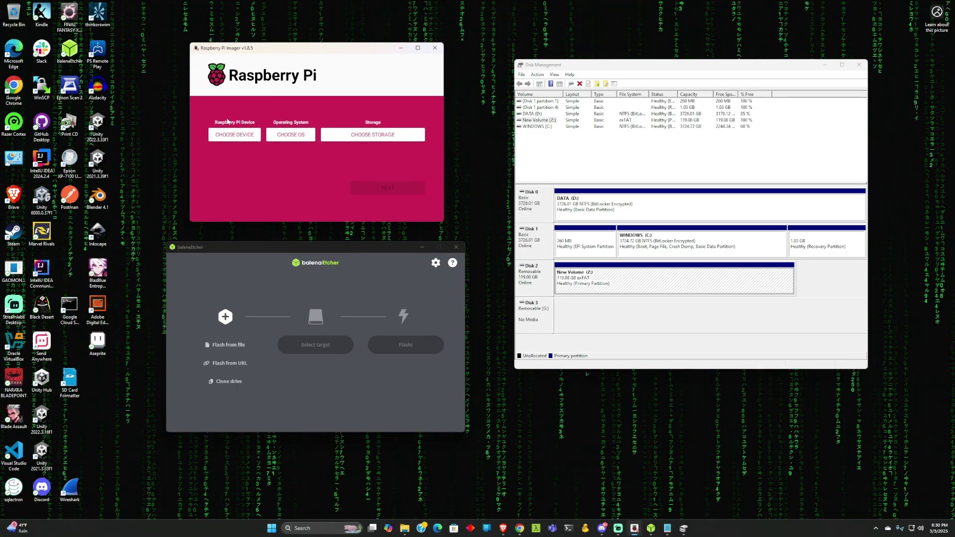
left_click_drag(318, 248, 320, 257)
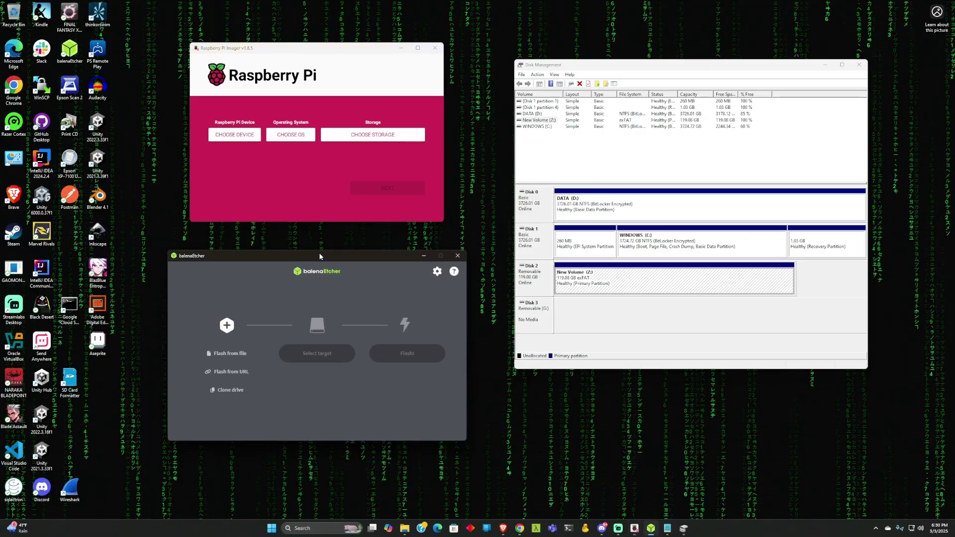
Choose Raspberry Pi 5 as the device and Kali Linux Raspberry Pi 5 (64-bit) as the OS
left_click(233, 137)
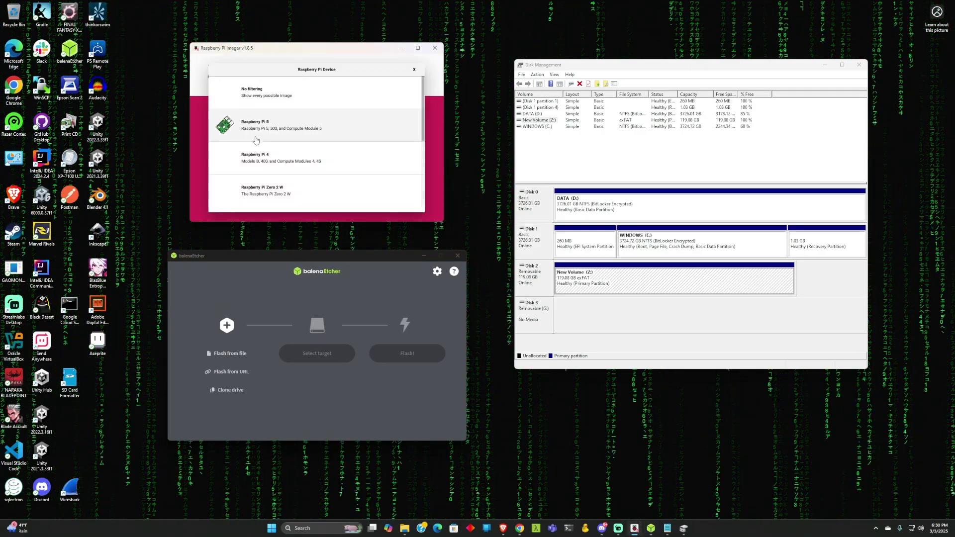
left_click(255, 136)
left_click(281, 138)
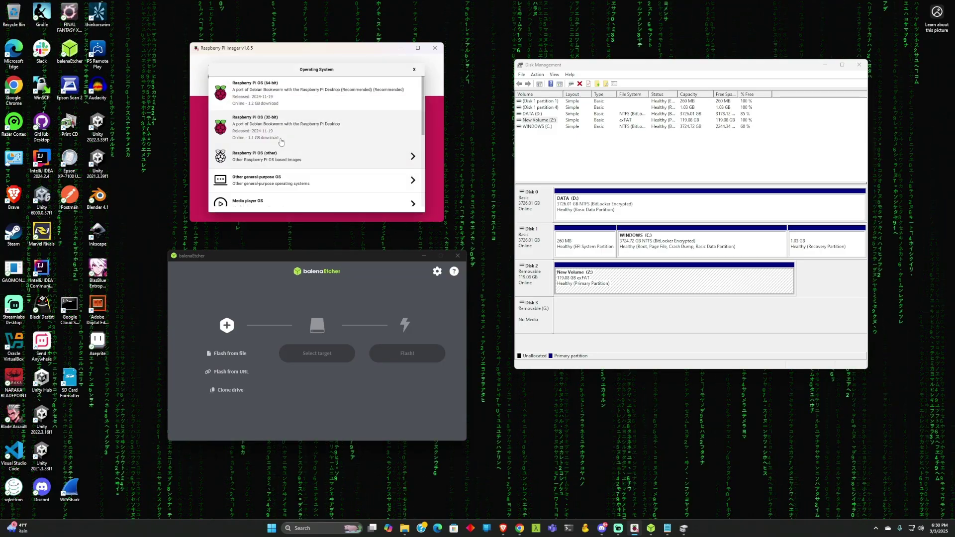
scroll(280, 150, "down", 2)
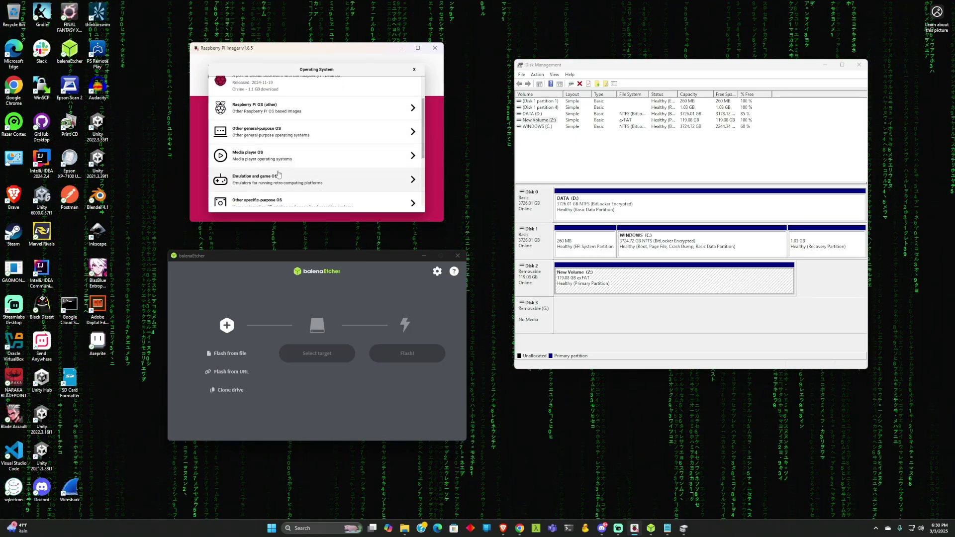
scroll(279, 173, "down", 1)
scroll(278, 173, "up", 1)
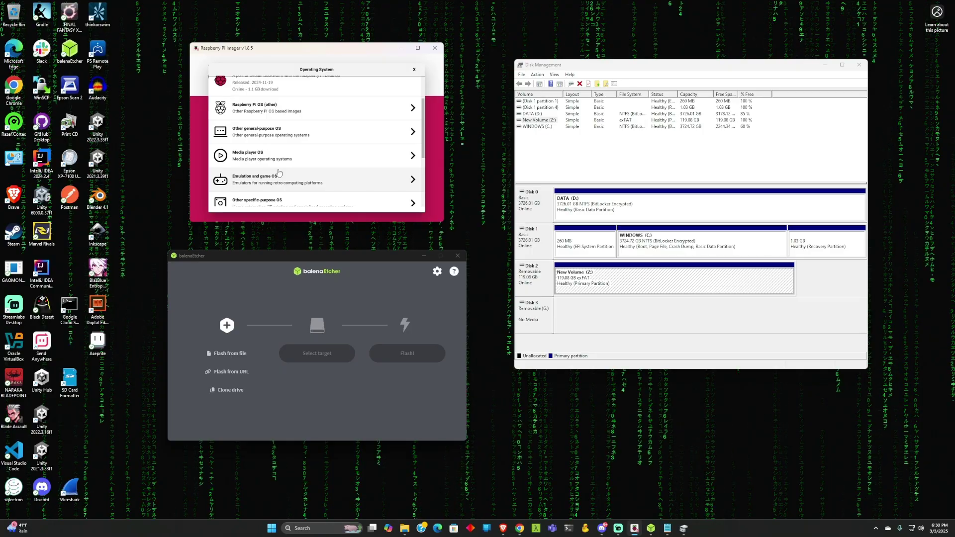
scroll(269, 167, "down", 2)
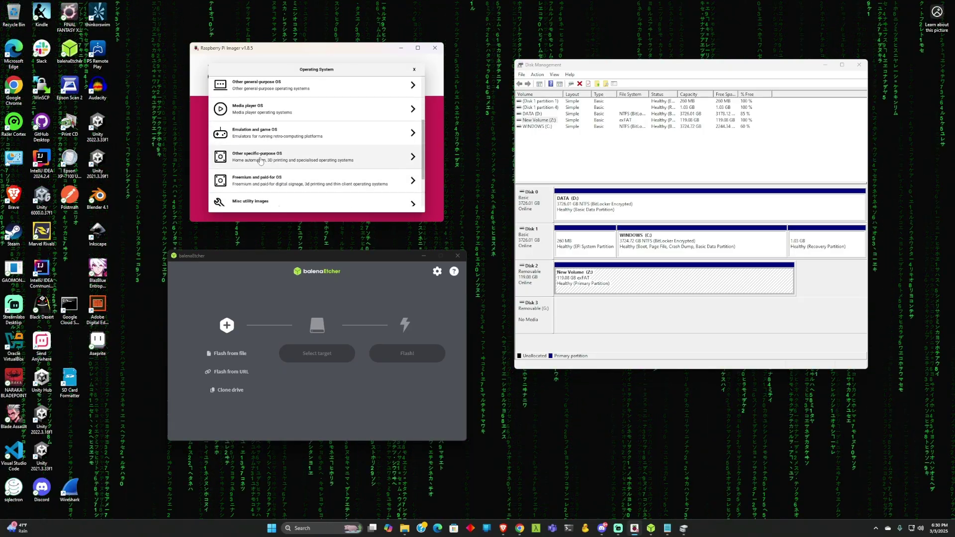
left_click(268, 158)
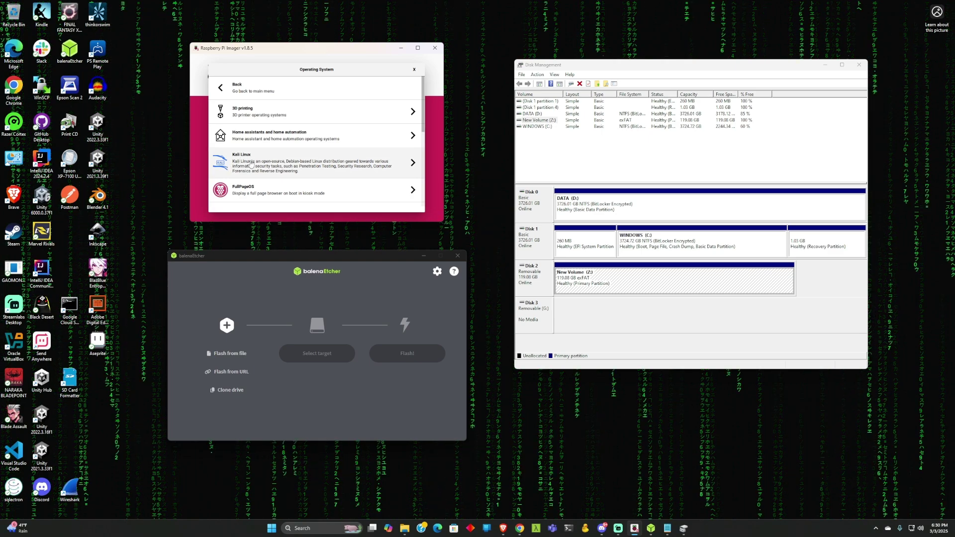
left_click(267, 164)
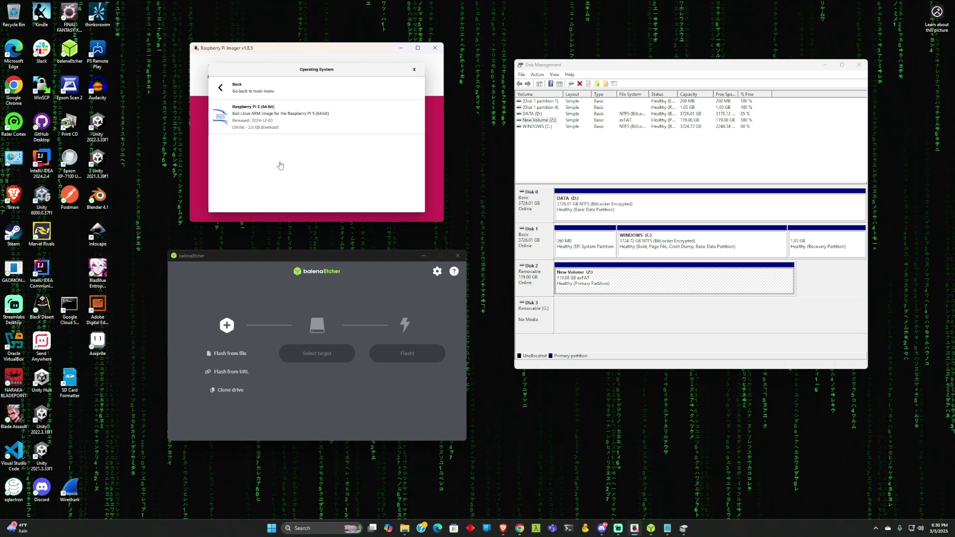
left_click(256, 119)
Select the SABRENT SD card as the storage target
left_click(351, 134)
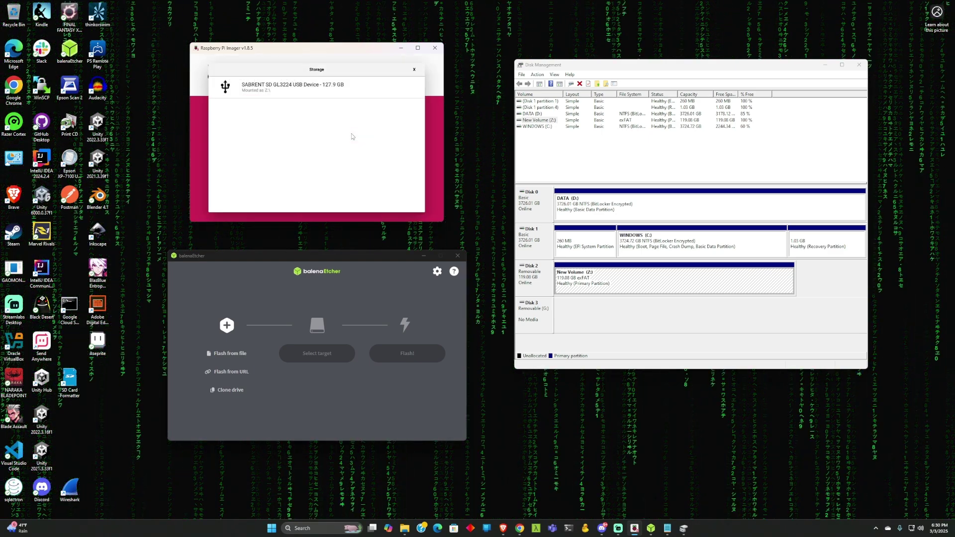
left_click(300, 96)
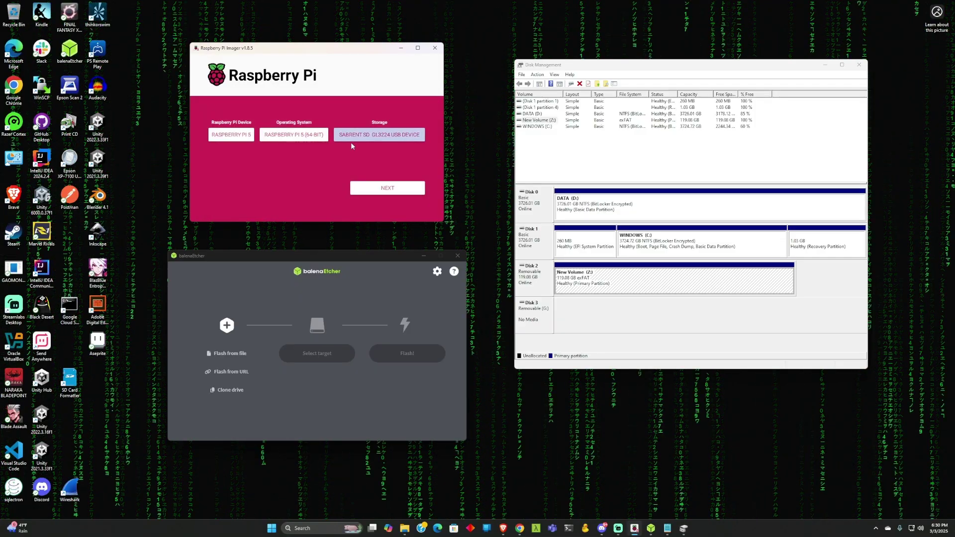
left_click(362, 136)
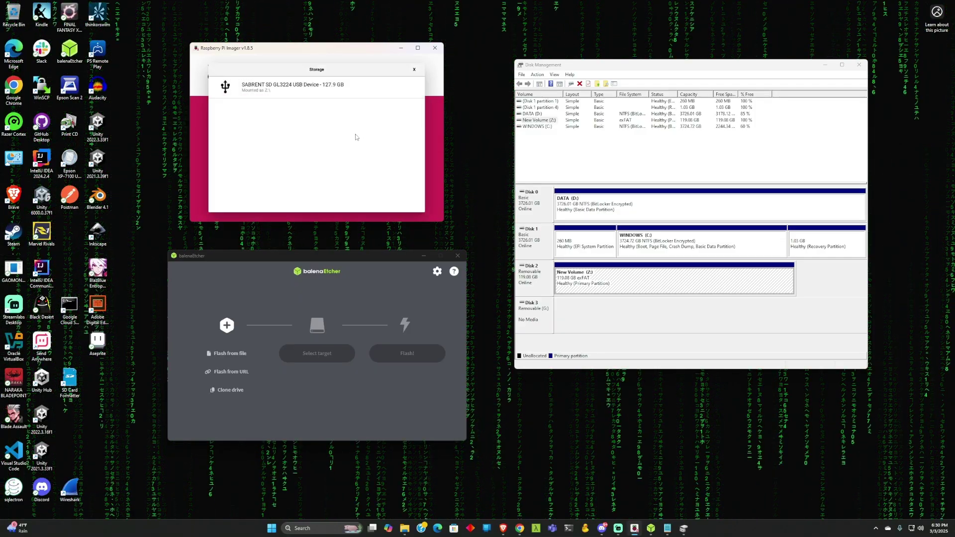
left_click(269, 96)
Write the Kali image without OS customisation, confirming the SABRENT card may be erased
left_click(388, 188)
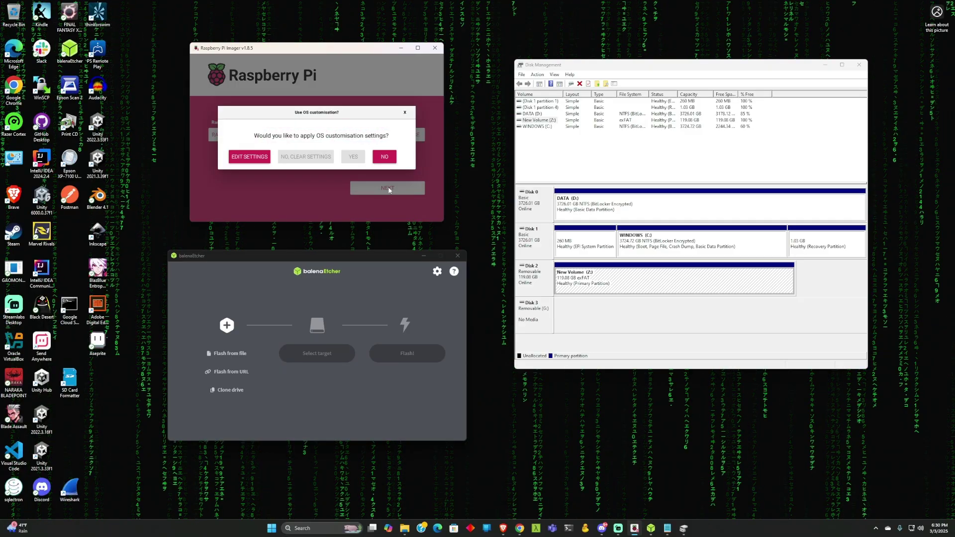
left_click(374, 157)
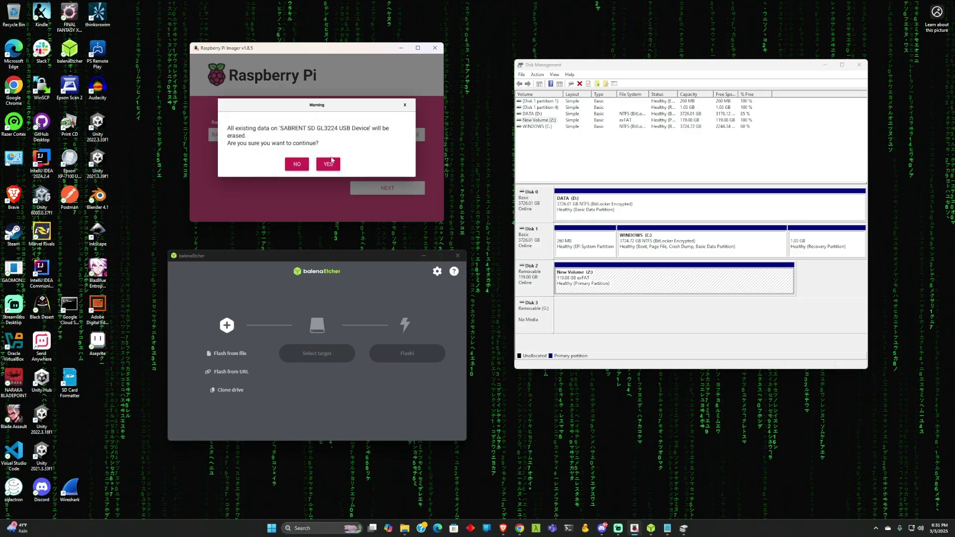
left_click(328, 165)
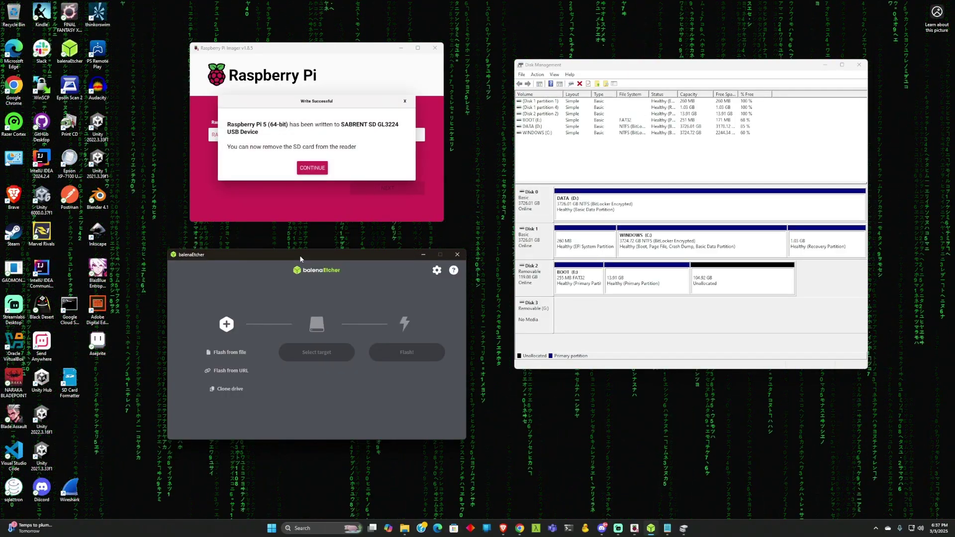
Dismiss the success message and check Disk 2's BOOT, 13.91 GB and 104.92 GB unallocated blocks
left_click(303, 168)
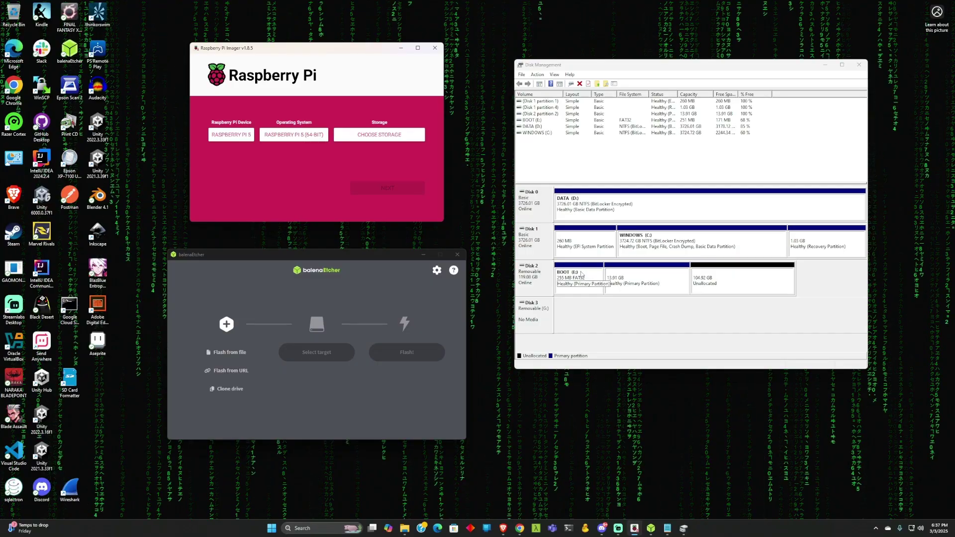
left_click(580, 292)
left_click(639, 288)
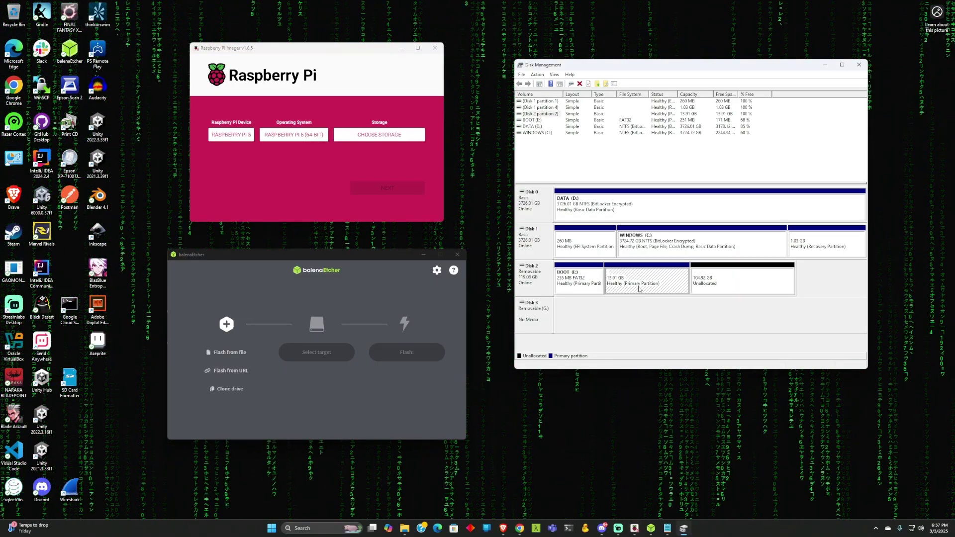
left_click(696, 284)
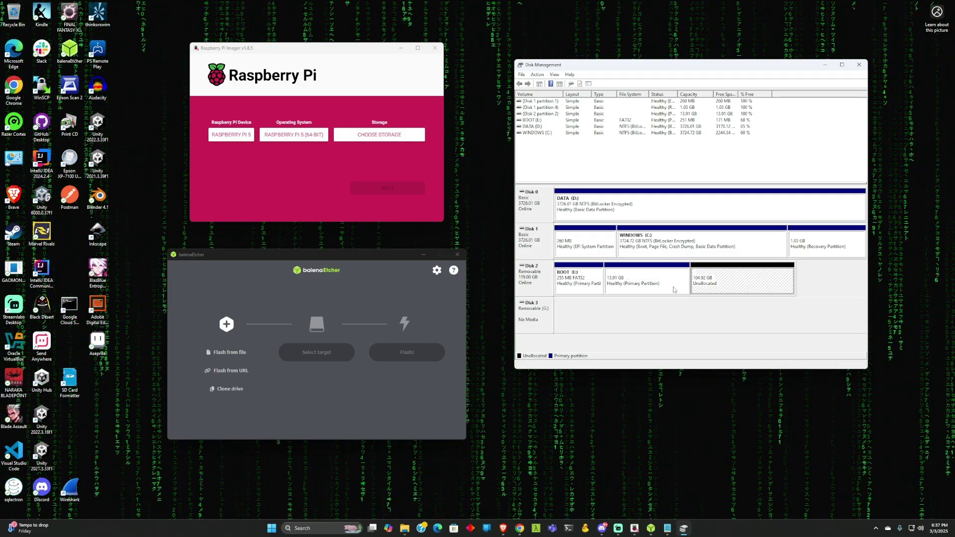
left_click(672, 288)
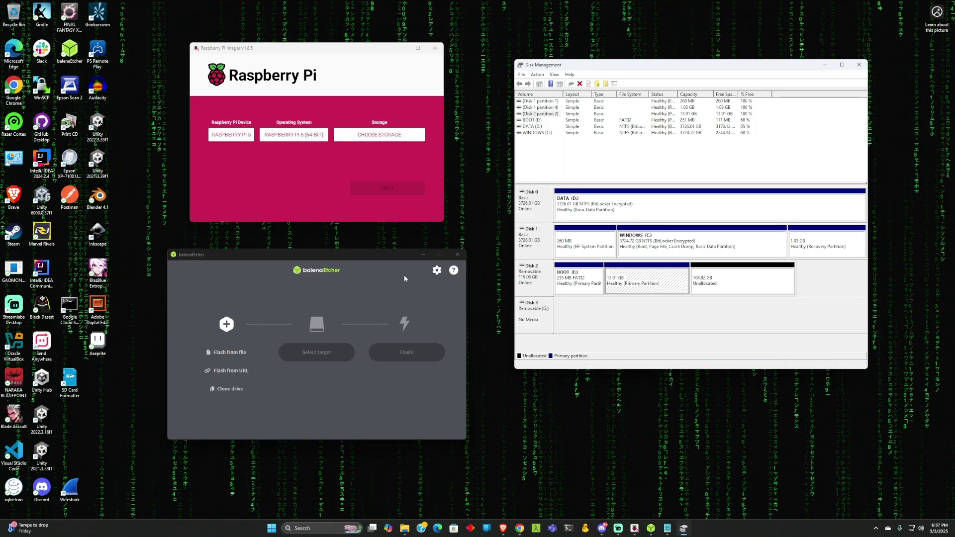
left_click(309, 253)
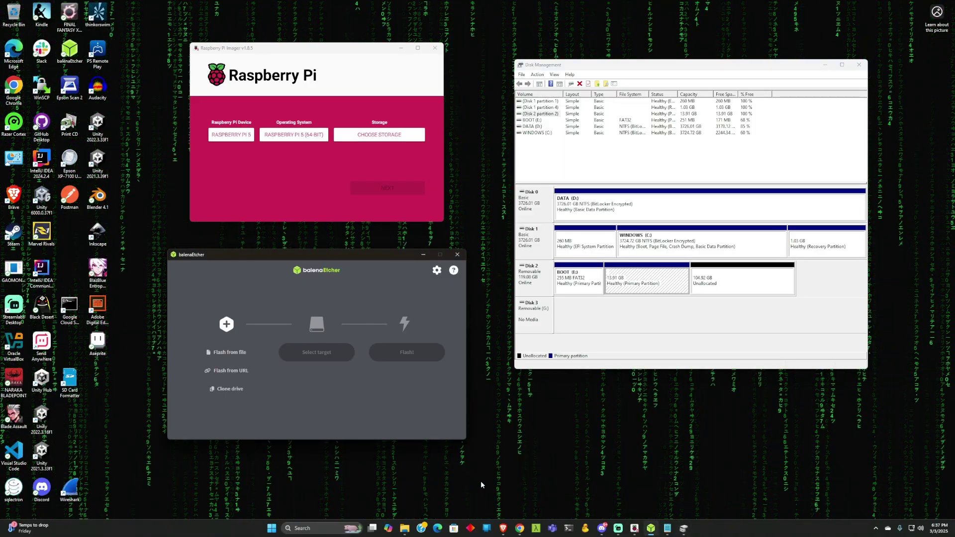
Search 'get kali', open kali.org's Get Kali page and find 'raspberry' among the ARM images
left_click(520, 528)
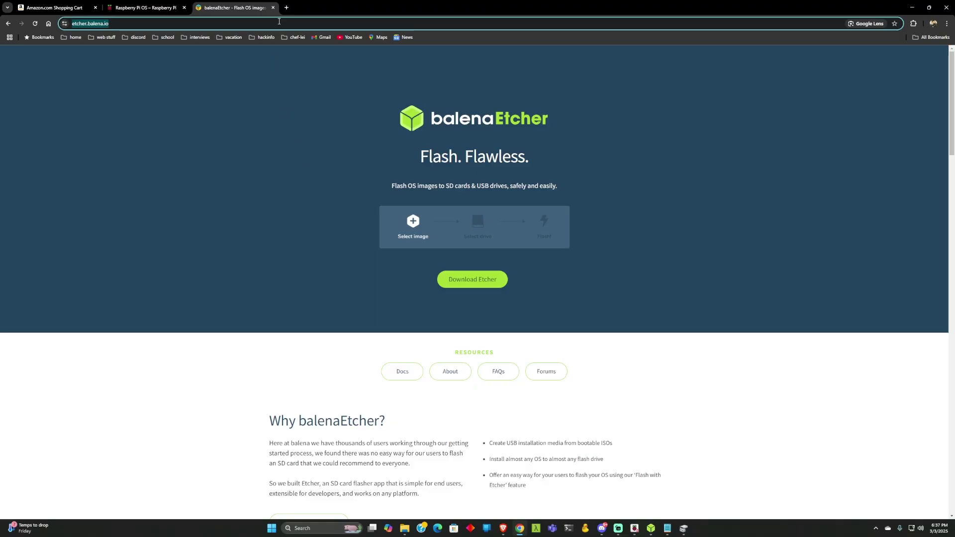
left_click(286, 7)
type("k")
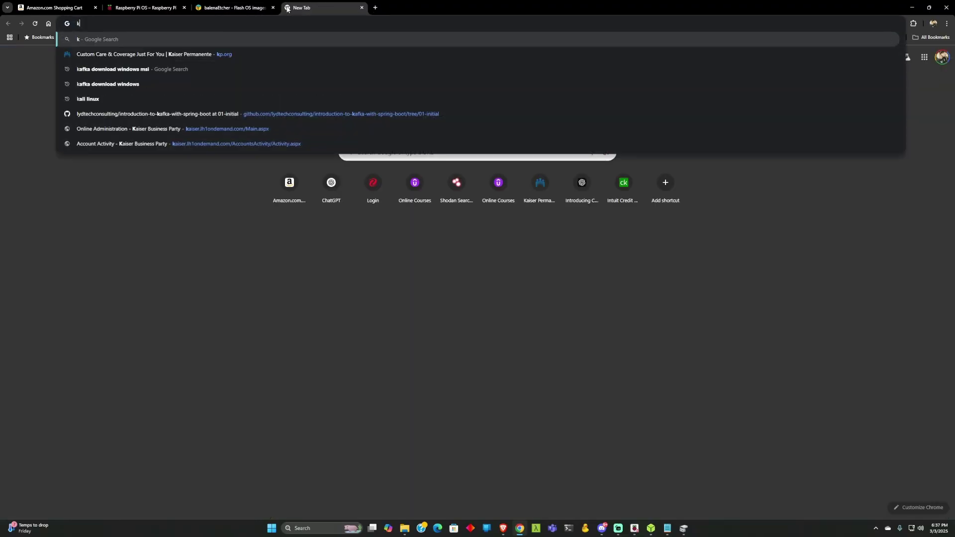
type("get kali")
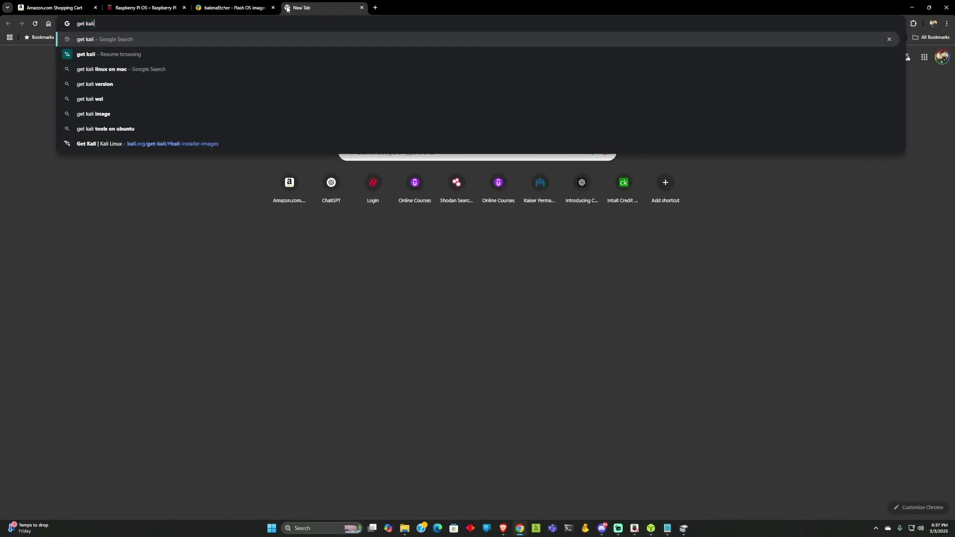
key("Return")
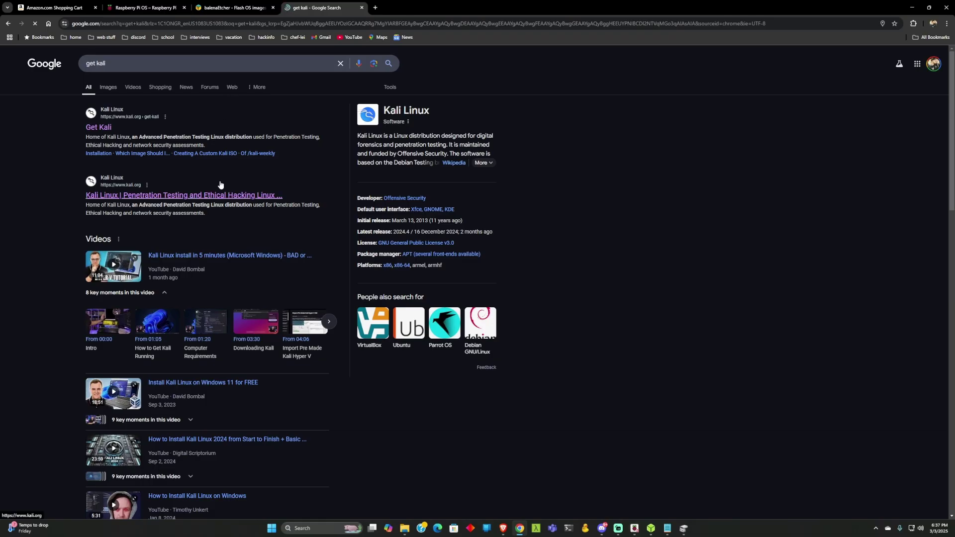
left_click(99, 129)
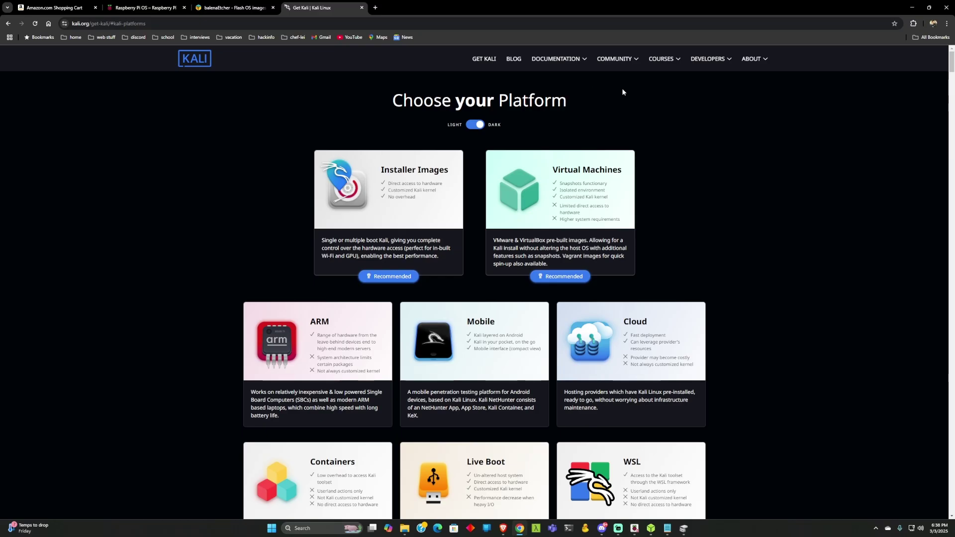
key("ctrl+f")
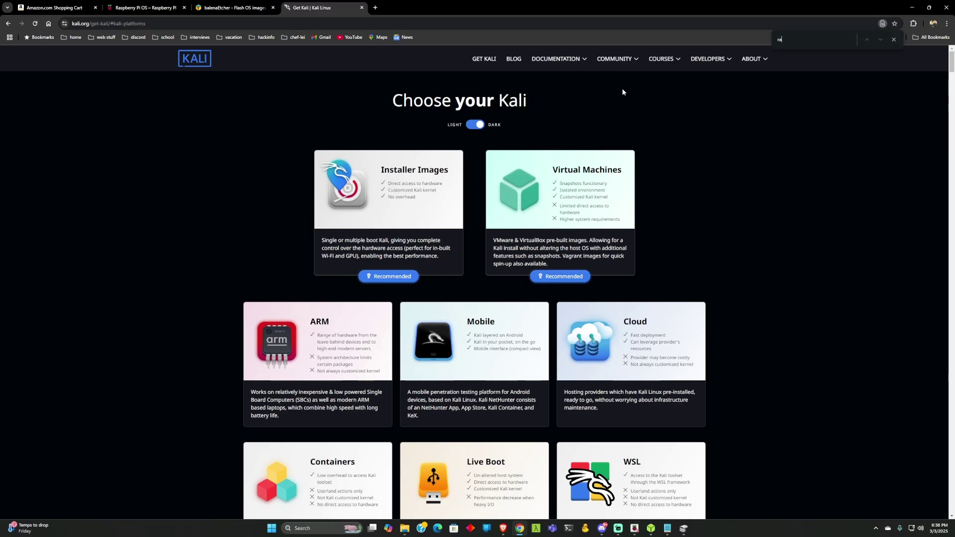
type("raspberry")
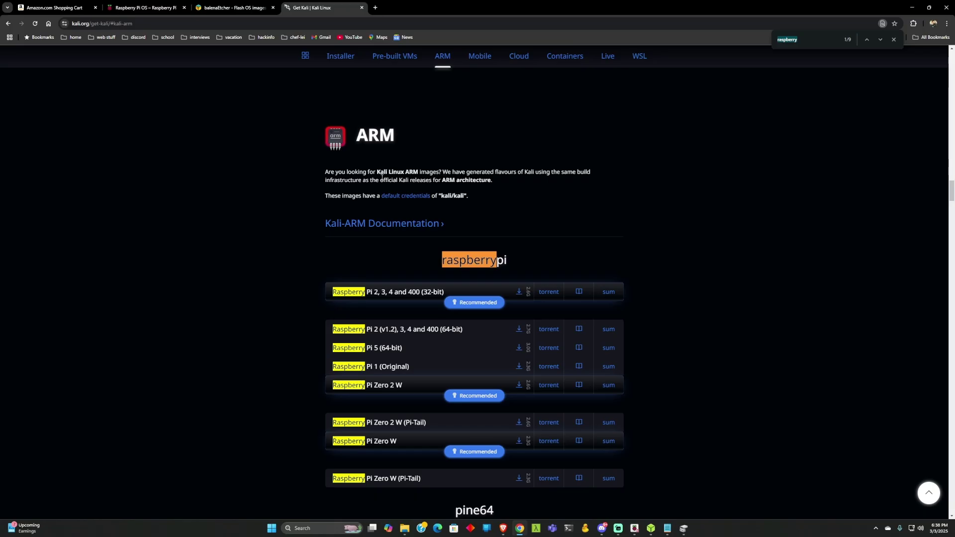
left_click_drag(381, 174, 427, 175)
scroll(347, 197, "down", 1)
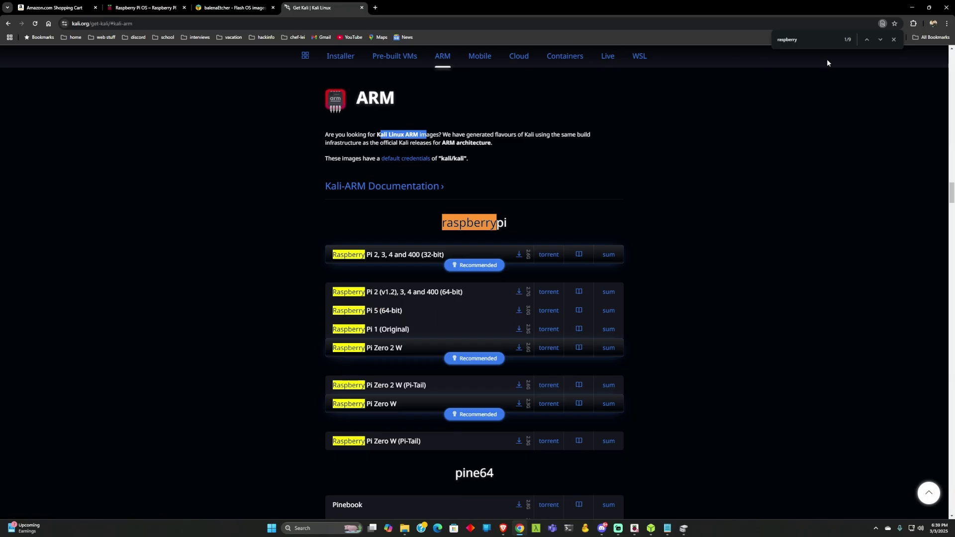
Delete the 13.91 GB partition on removable Disk 2 in Disk Management
left_click(912, 7)
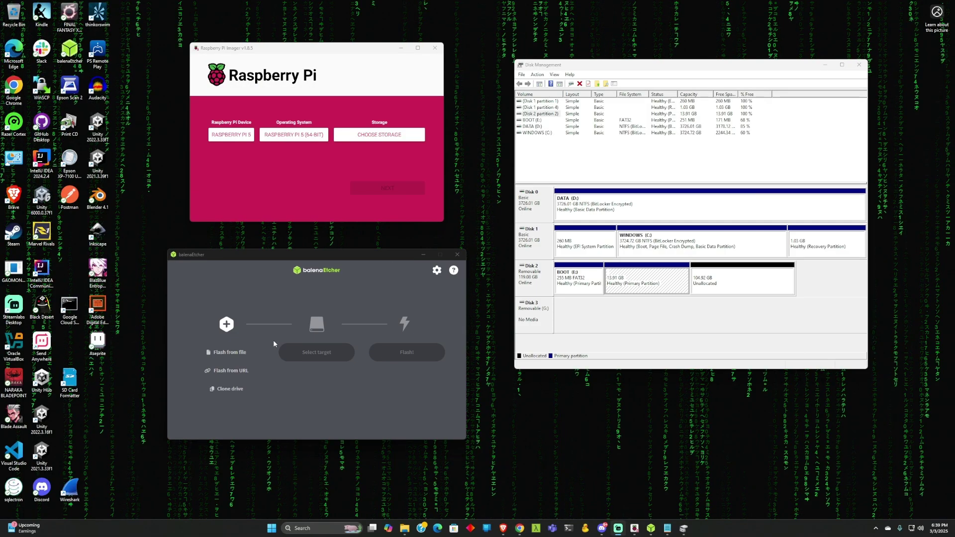
left_click(225, 326)
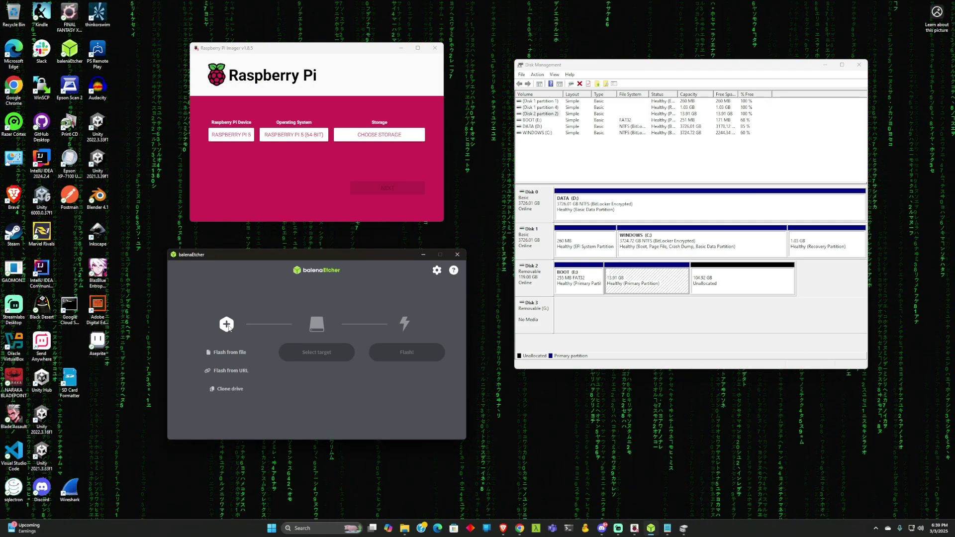
left_click(697, 283)
right_click(712, 279)
left_click(672, 284)
right_click(672, 284)
left_click(702, 359)
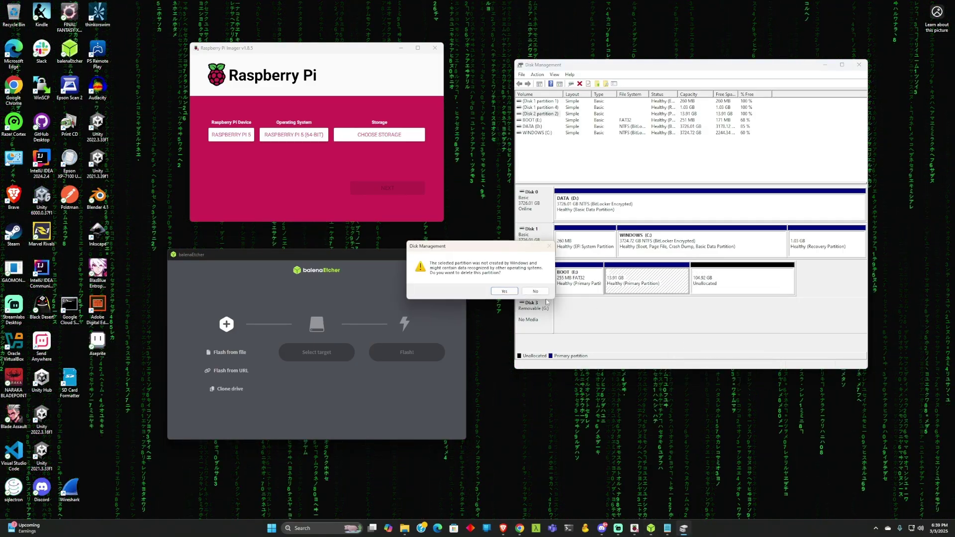
left_click(504, 292)
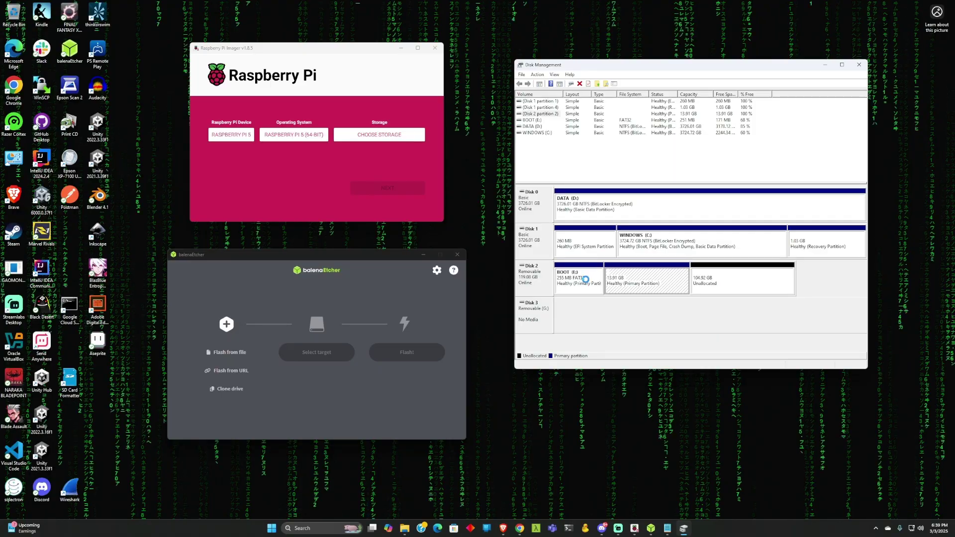
Delete the BOOT (E:) partition so Disk 2 is entirely unallocated
right_click(586, 279)
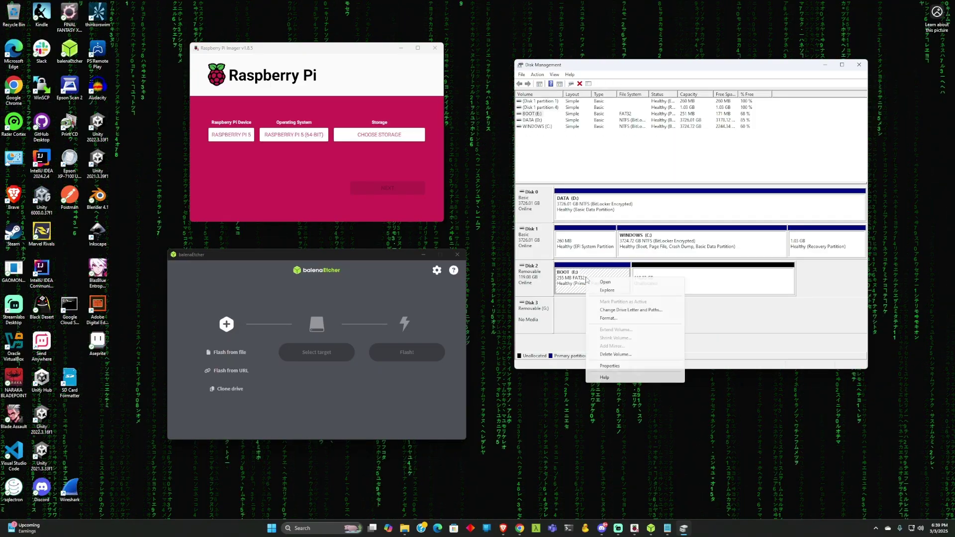
left_click(615, 355)
left_click(505, 291)
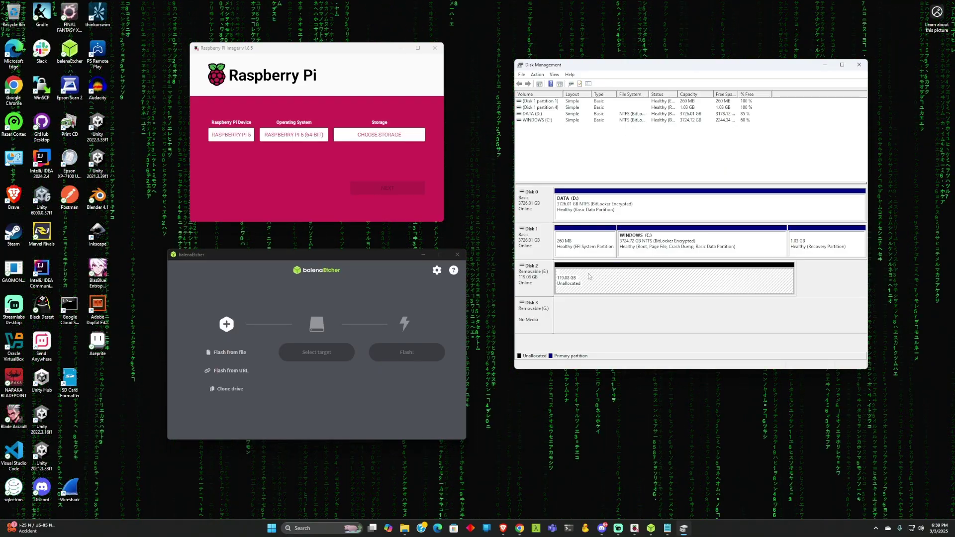
Create a maximum-size simple volume on Disk 2 with drive letter Z, formatted exFAT
left_click(610, 279)
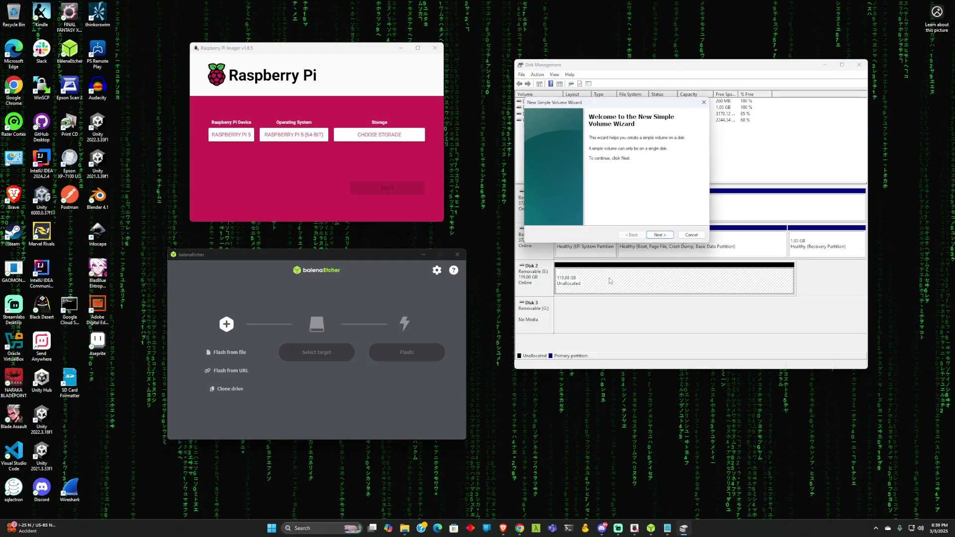
left_click(658, 236)
left_click(652, 155)
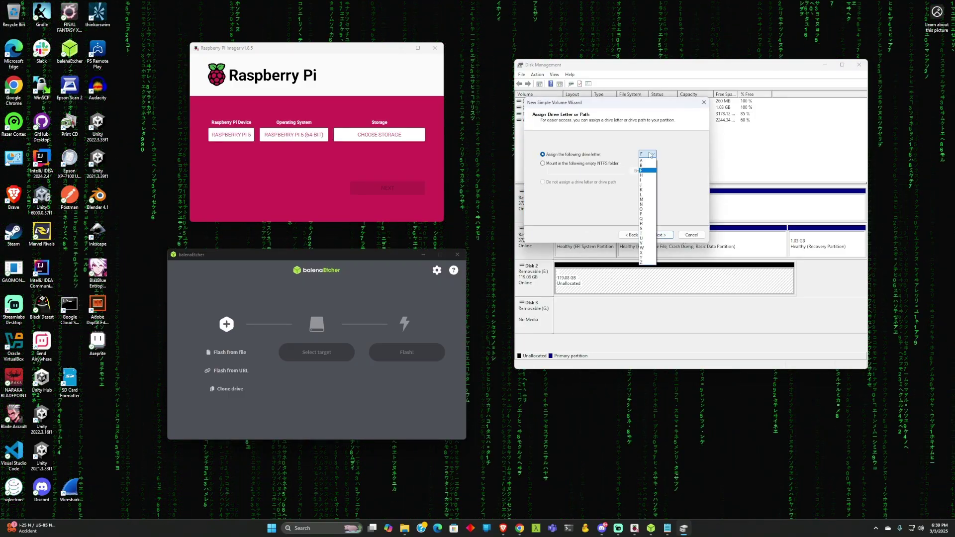
left_click(651, 259)
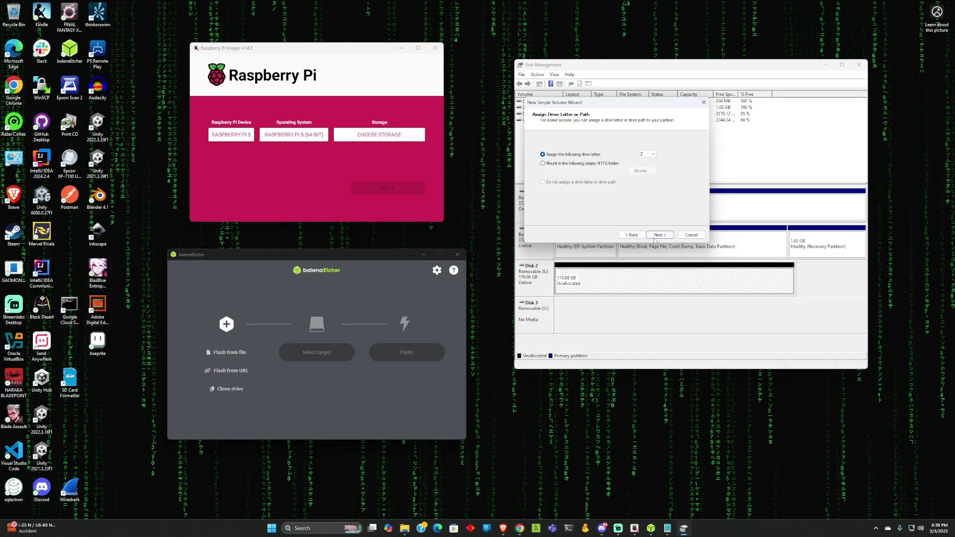
left_click(660, 235)
left_click(624, 171)
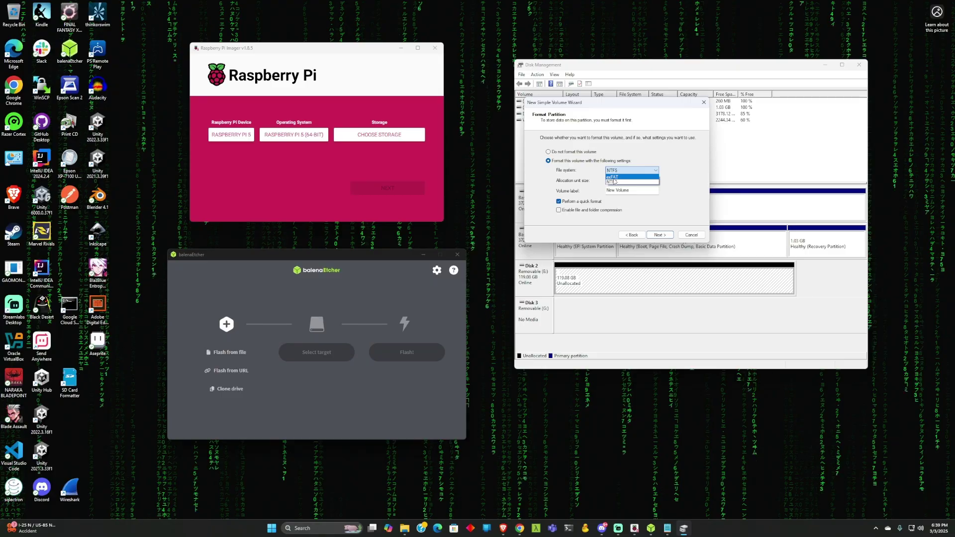
left_click(658, 235)
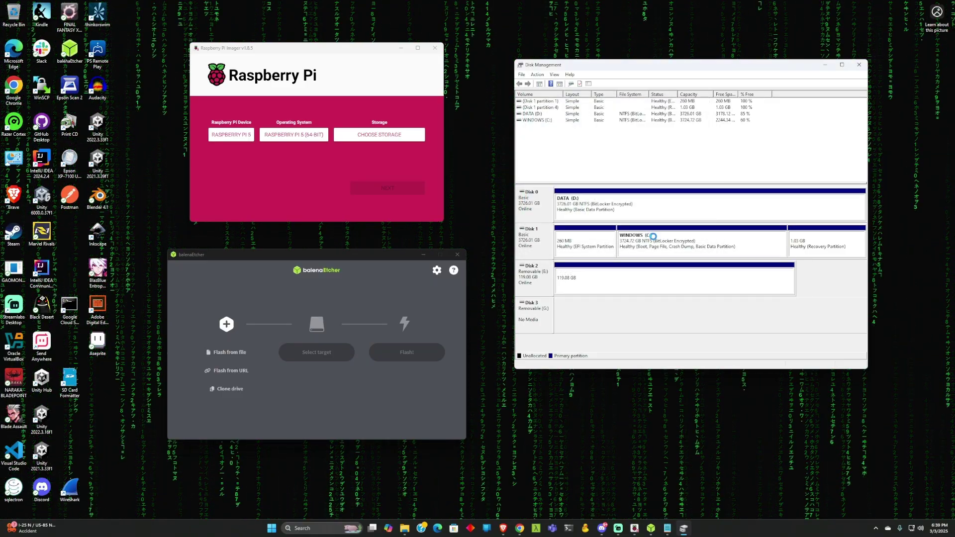
Load kali-linux-2024.4-raspberry-pi5-arm64.img from Downloads as balenaEtcher's source image
left_click(609, 287)
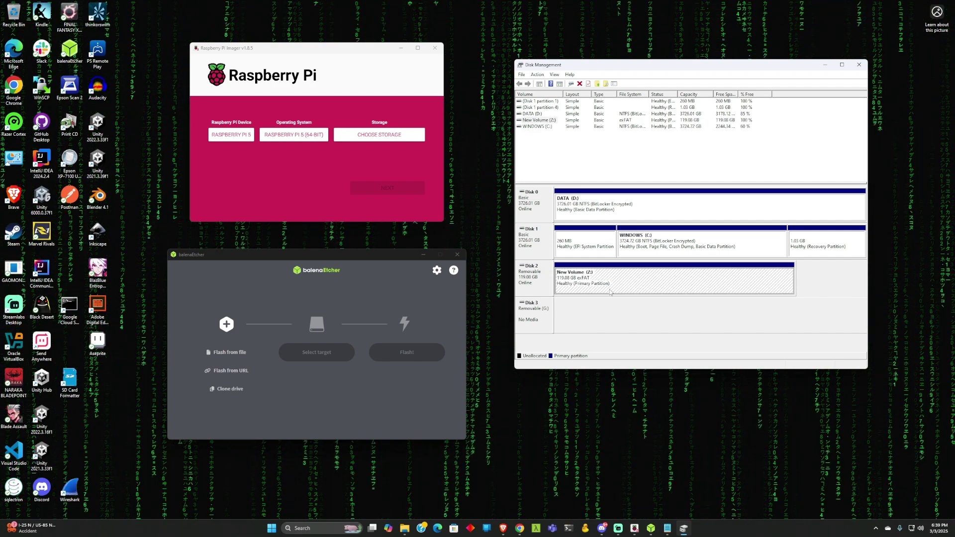
left_click(341, 303)
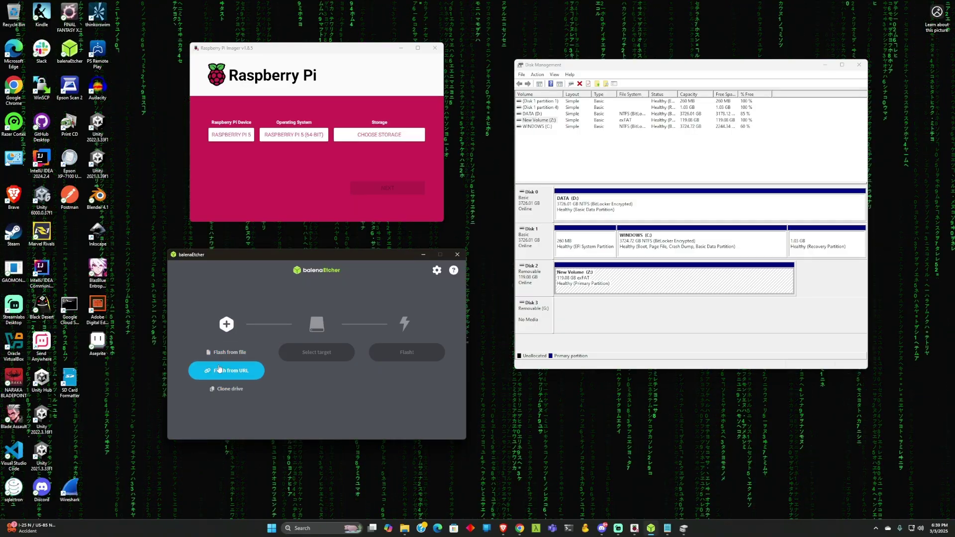
left_click(227, 353)
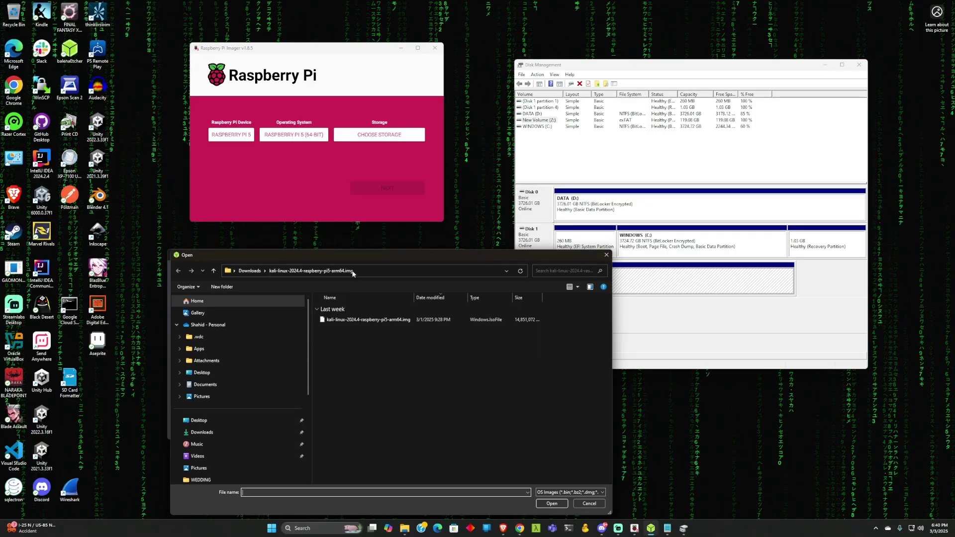
left_click_drag(366, 262, 365, 212)
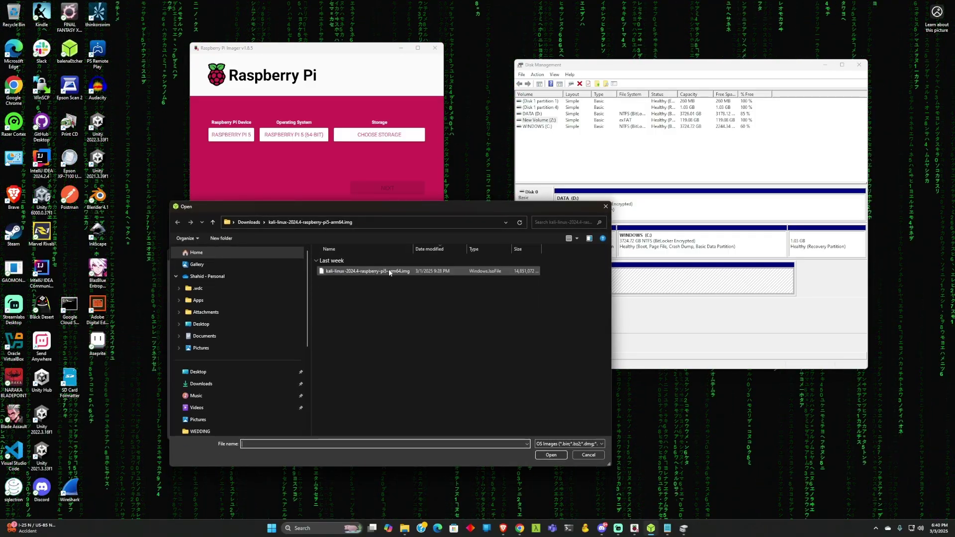
left_click_drag(414, 249, 440, 249)
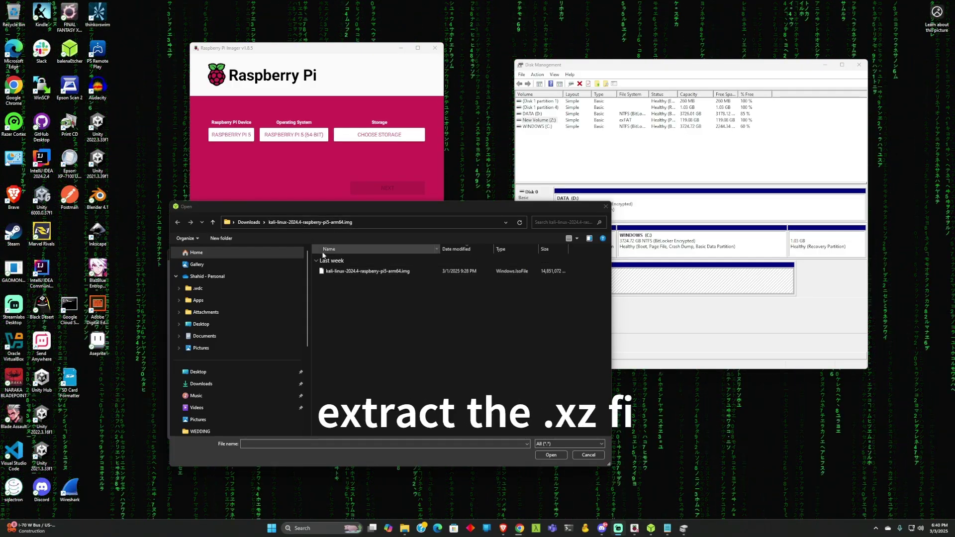
left_click(331, 272)
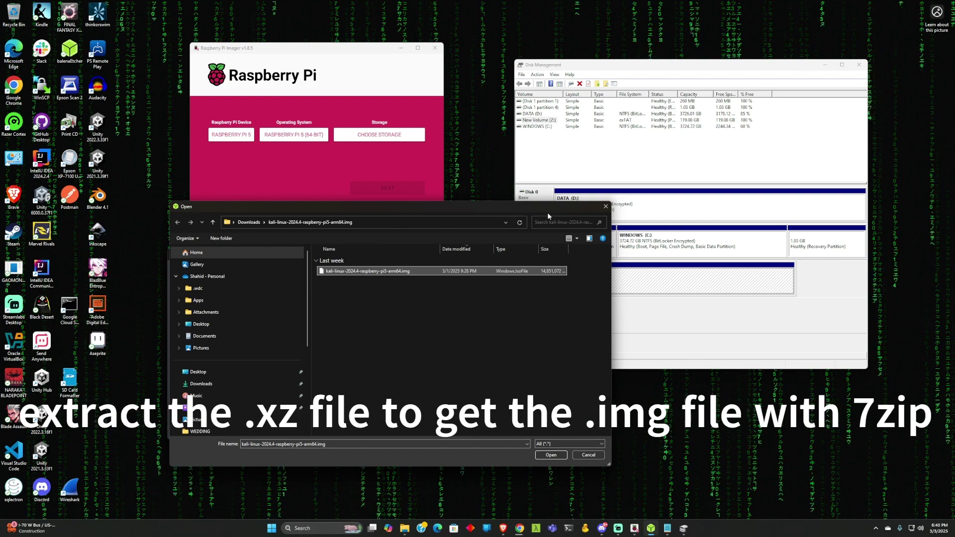
double_click(352, 273)
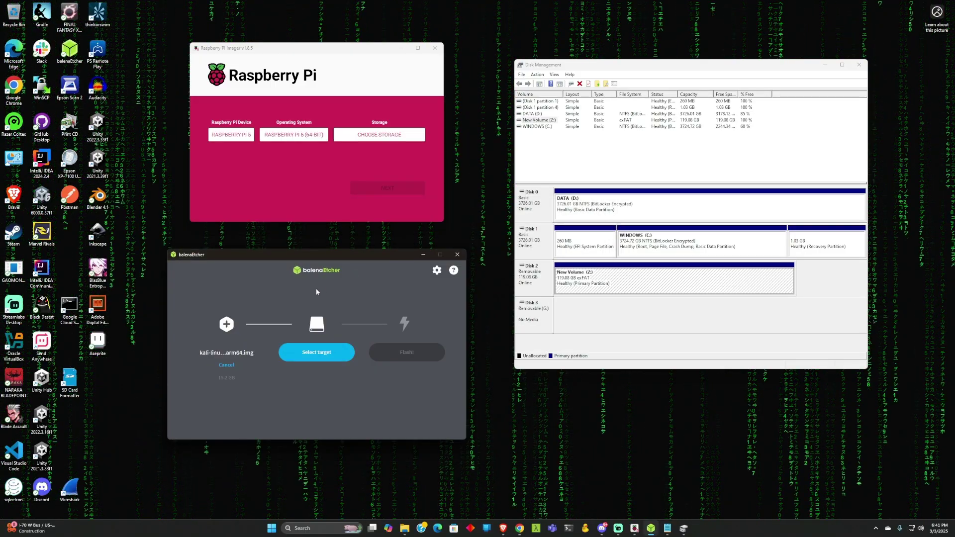
Select the SABRENT SD card as the target and flash the Kali image onto it
left_click(308, 356)
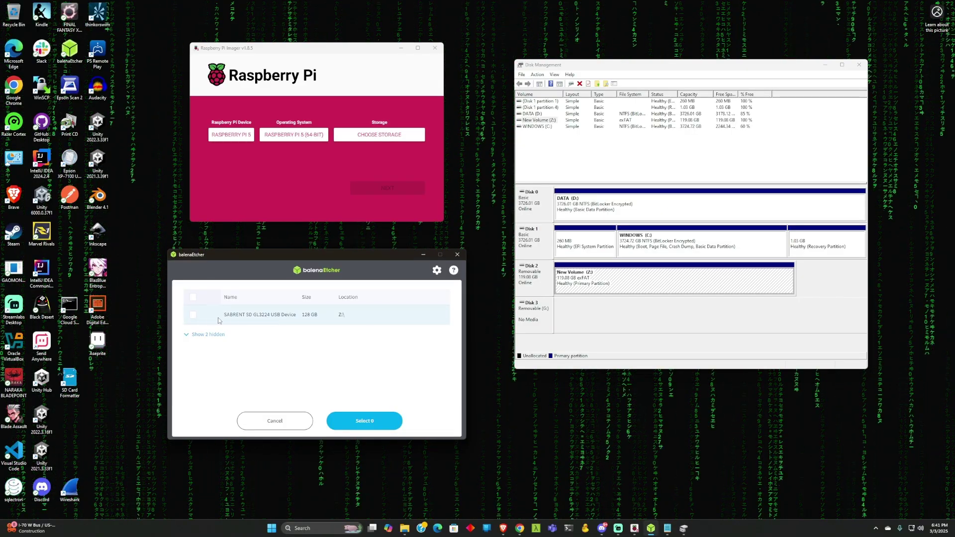
left_click(362, 421)
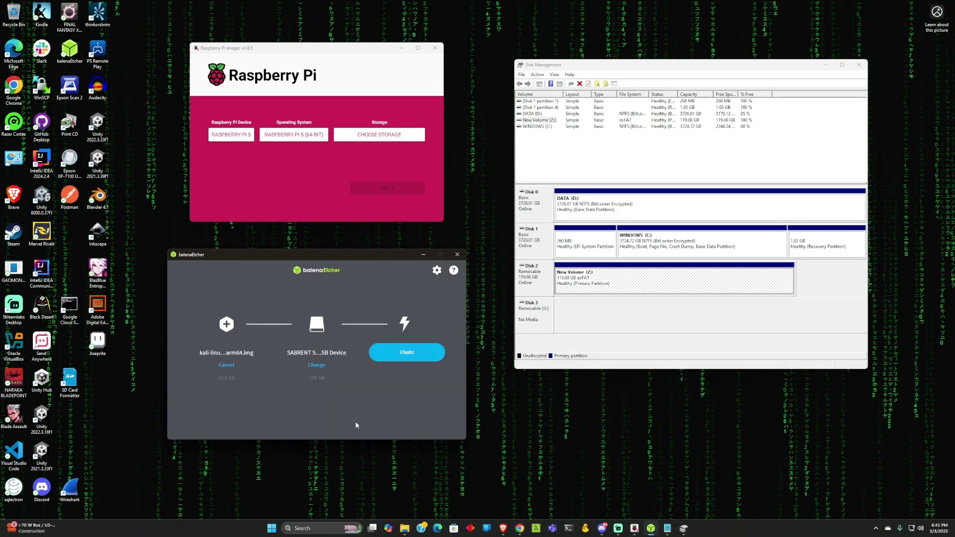
left_click(398, 354)
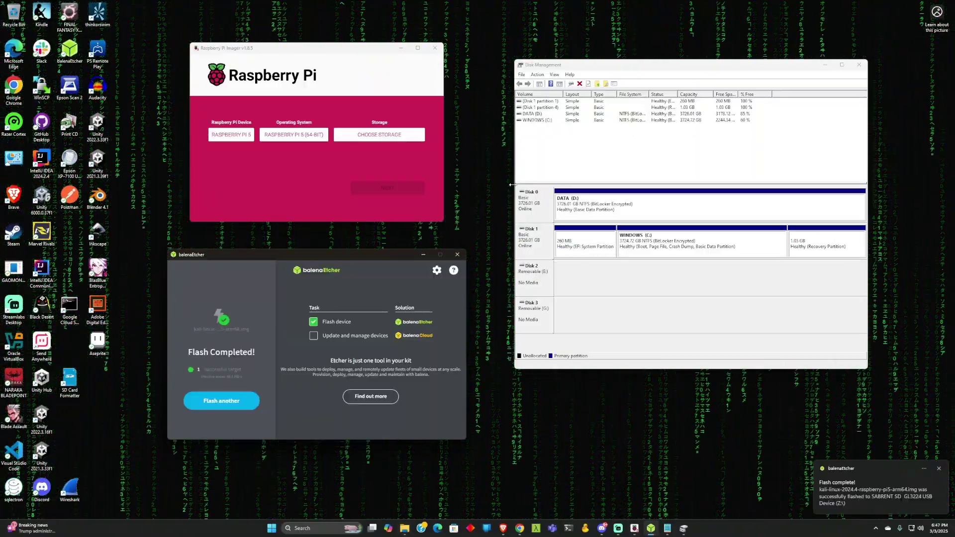
left_click_drag(366, 253, 359, 252)
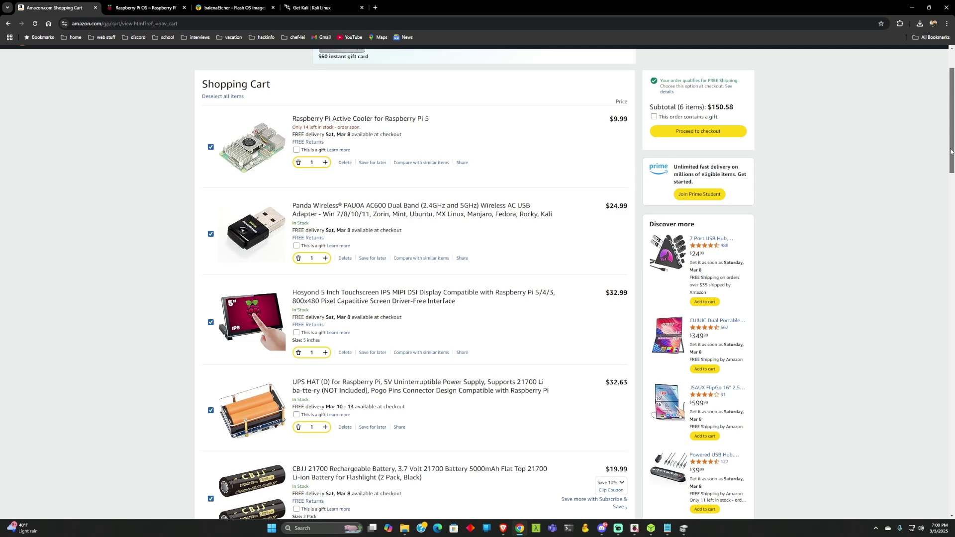
left_click_drag(951, 151, 933, 184)
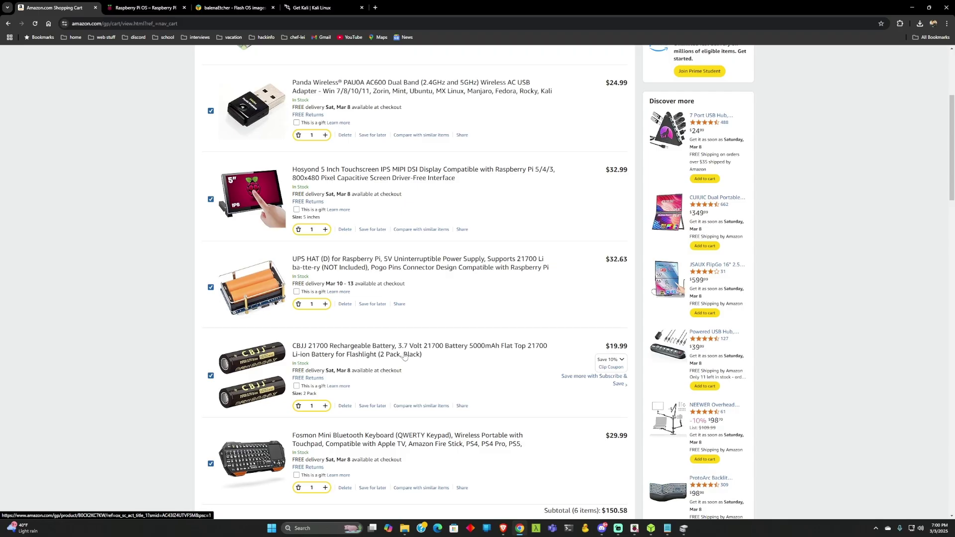
mouse_move(428, 356)
left_mouse_down()
mouse_move(364, 338)
mouse_move(419, 351)
left_mouse_up()
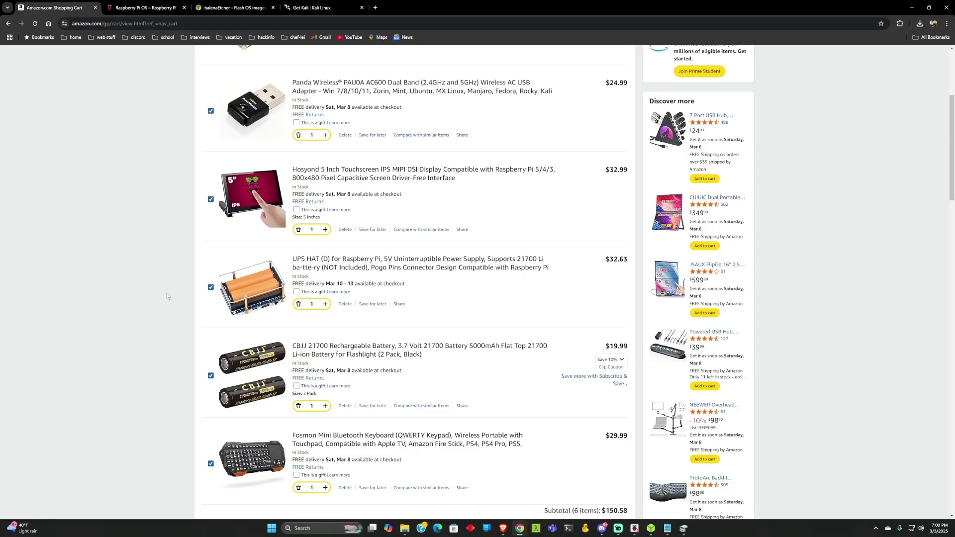
scroll(168, 296, "up", 1)
scroll(167, 296, "down", 2)
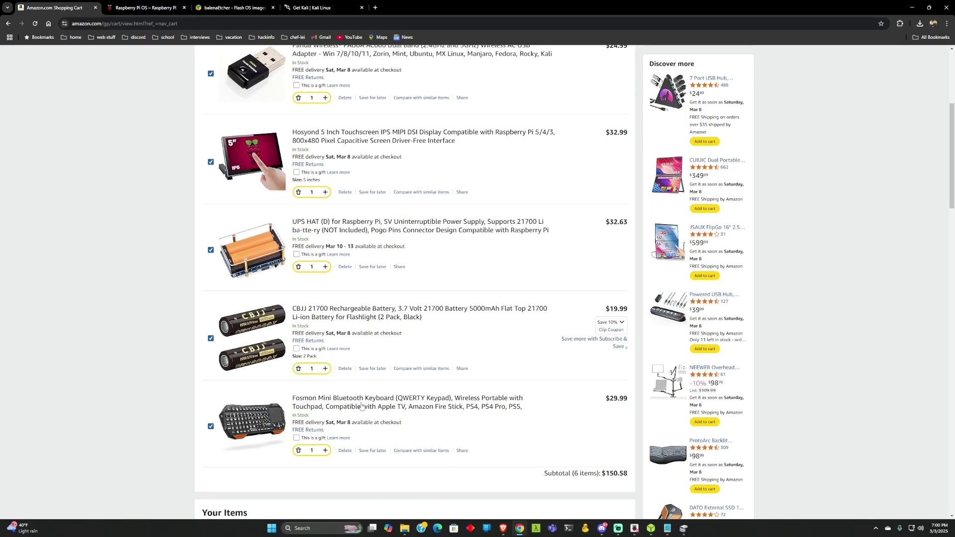
scroll(497, 403, "up", 4)
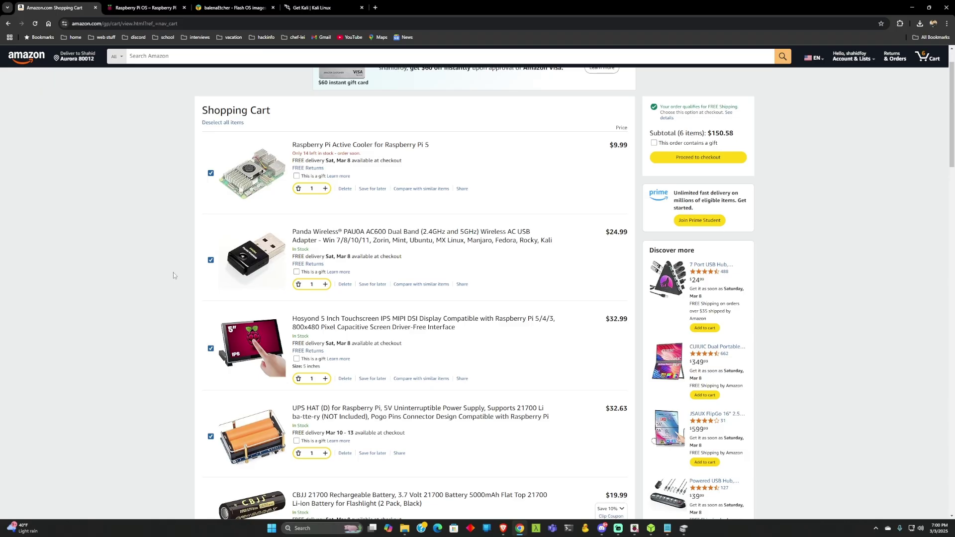
scroll(230, 288, "down", 2)
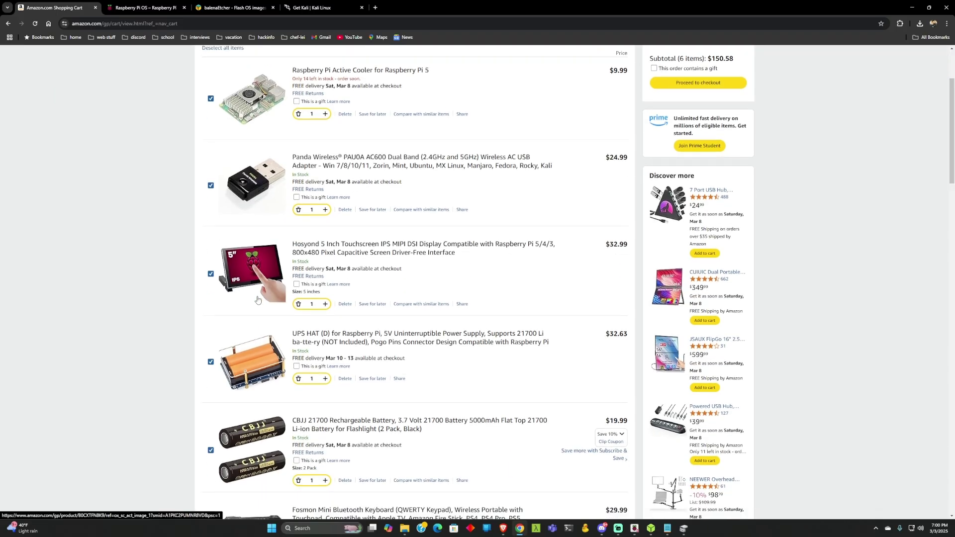
scroll(258, 300, "down", 2)
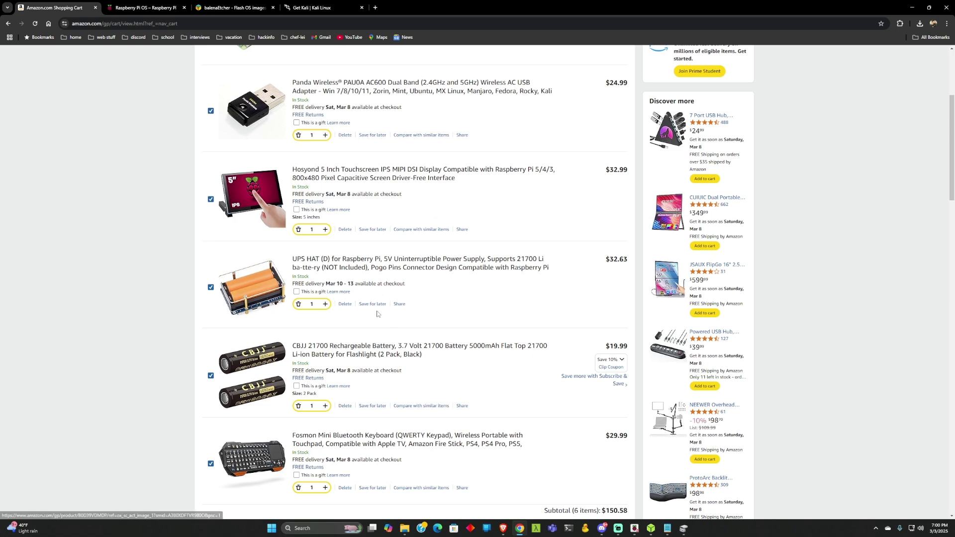
scroll(377, 312, "up", 1)
scroll(343, 308, "up", 2)
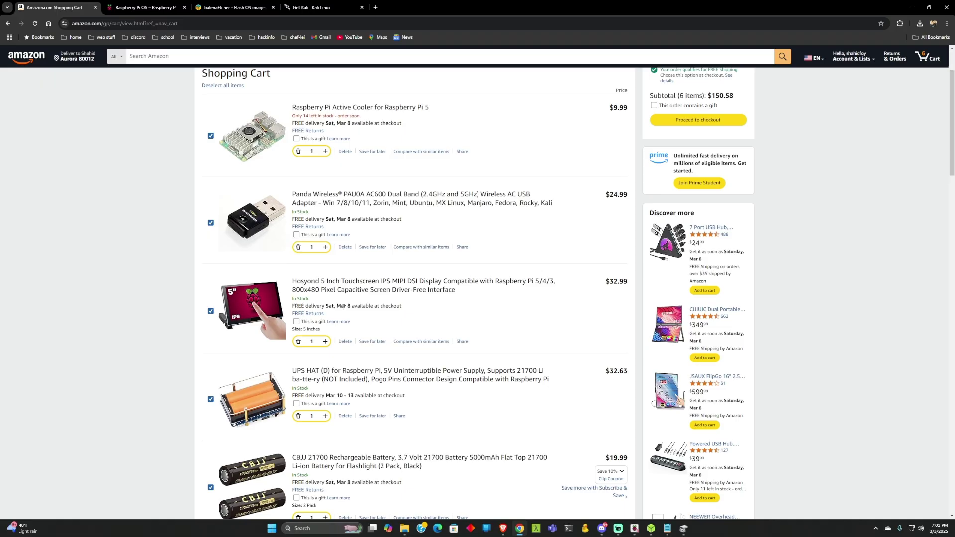
scroll(373, 348, "down", 3)
scroll(399, 381, "up", 4)
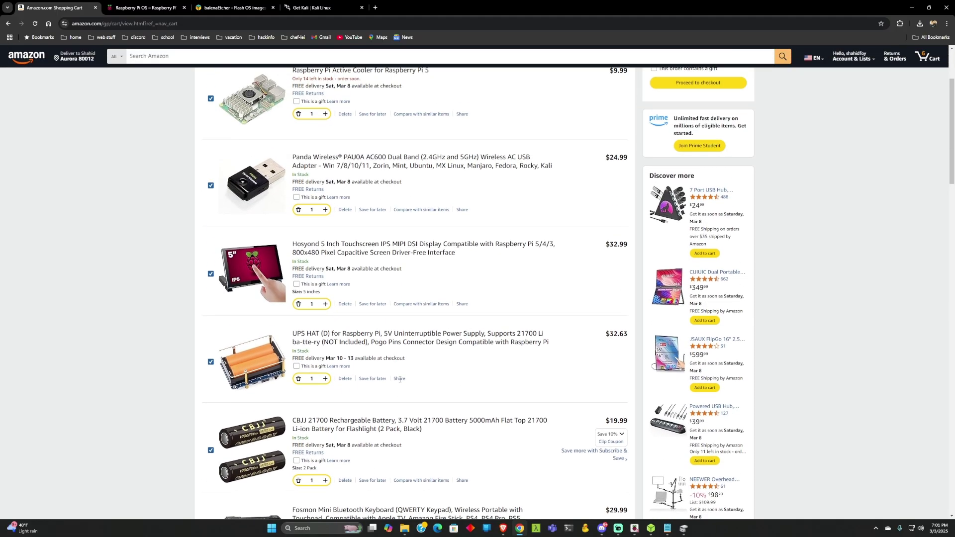
scroll(400, 382, "down", 1)
scroll(400, 382, "down", 1)
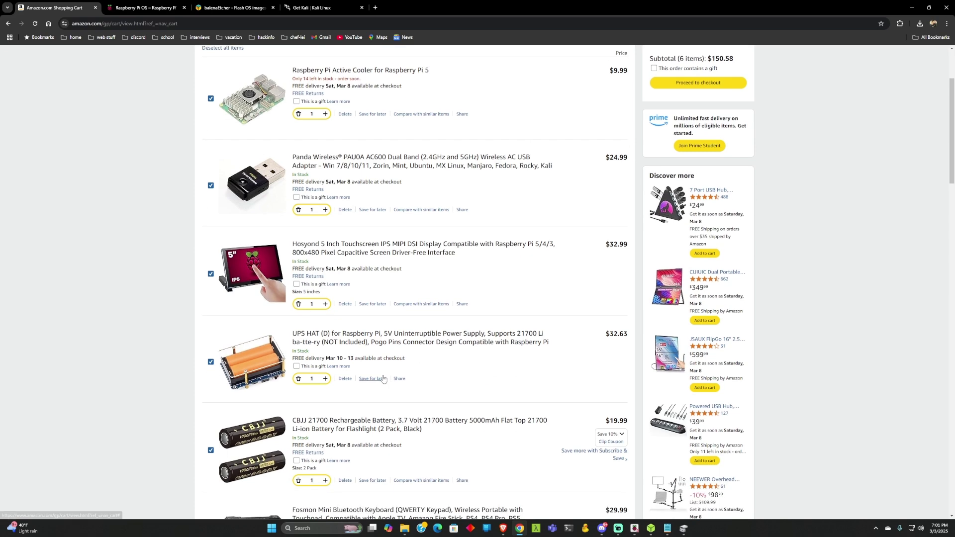